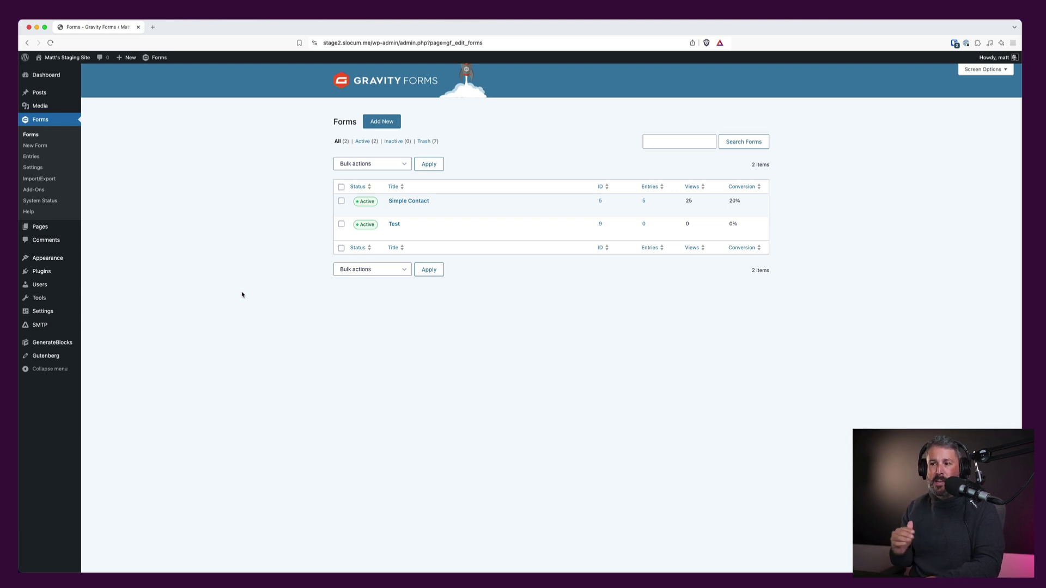
Choose the User Registration Form template and enter 'User Registration' as the form title.
left_click(381, 122)
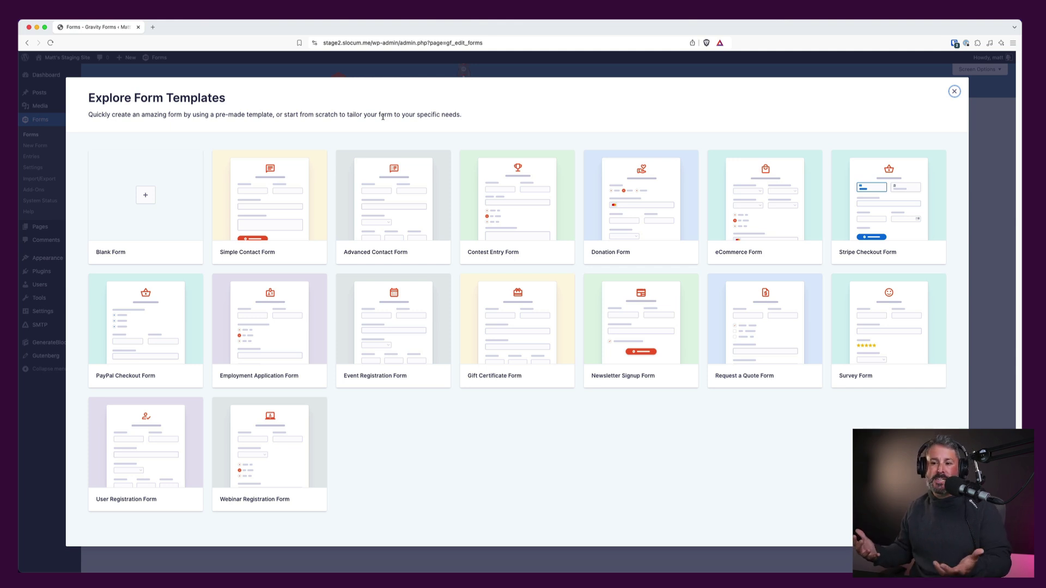
mouse_move(144, 456)
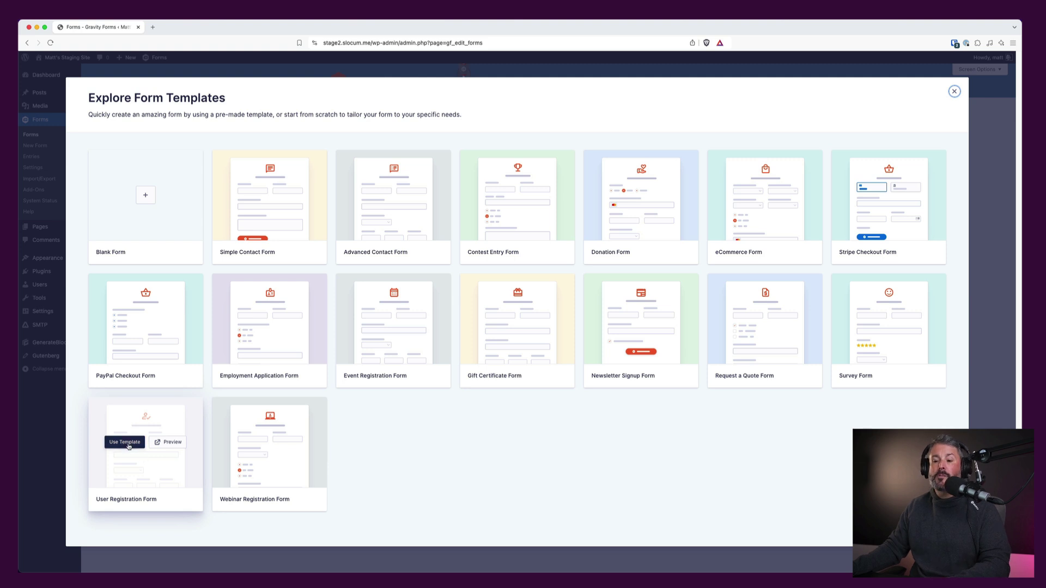
left_click(129, 444)
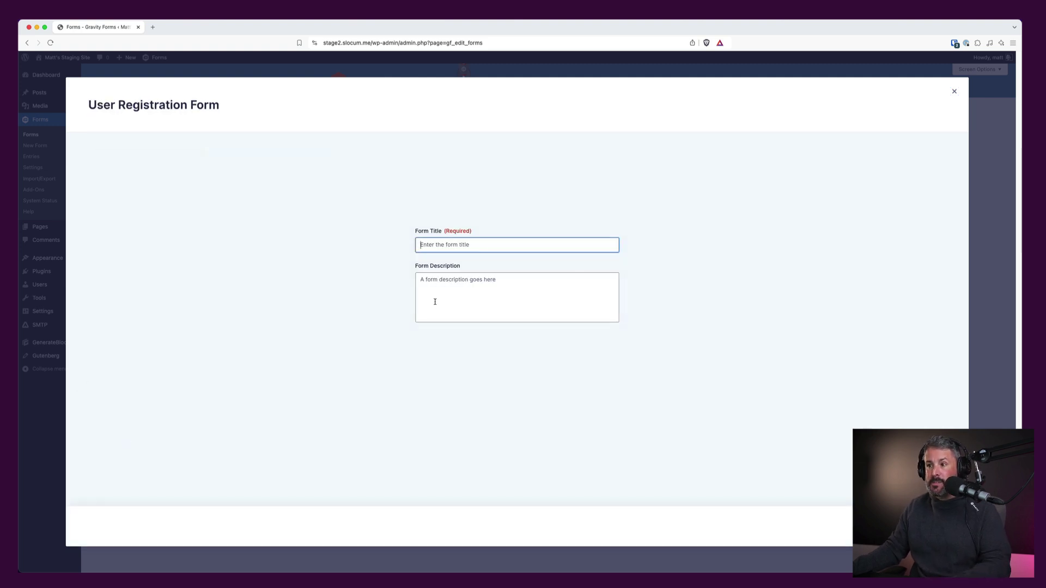
type("User REgis")
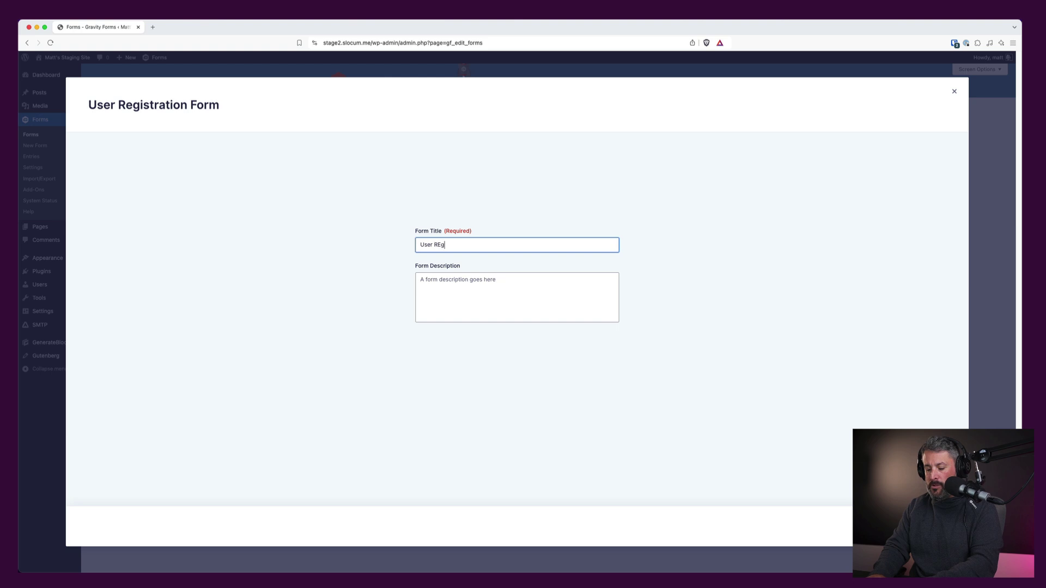
key("BackSpace")
type("egistration")
left_click(421, 280)
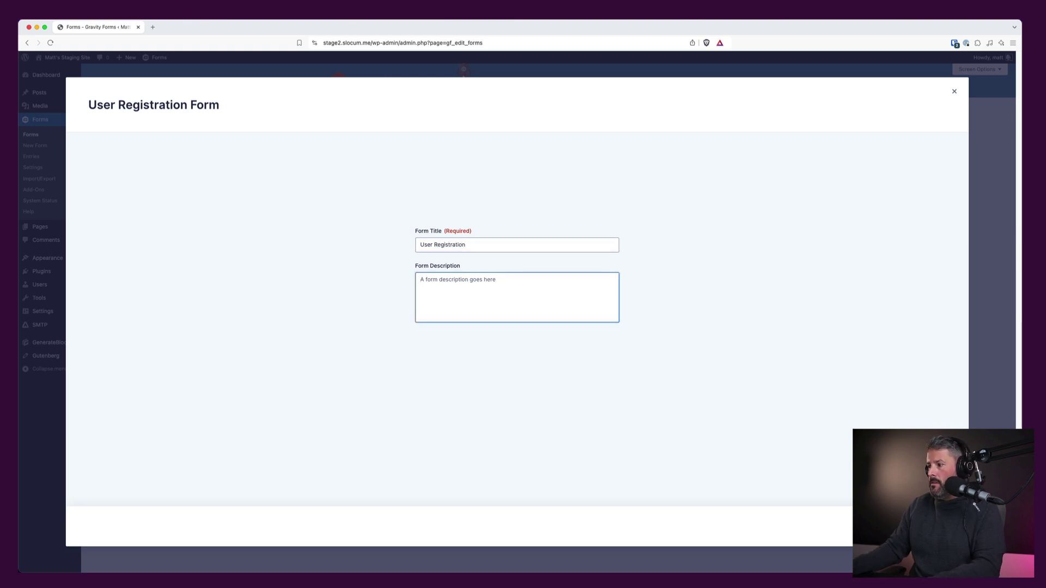
Create the form from the template, check its Name, Email, Username and Password fields, and save it.
left_click(926, 526)
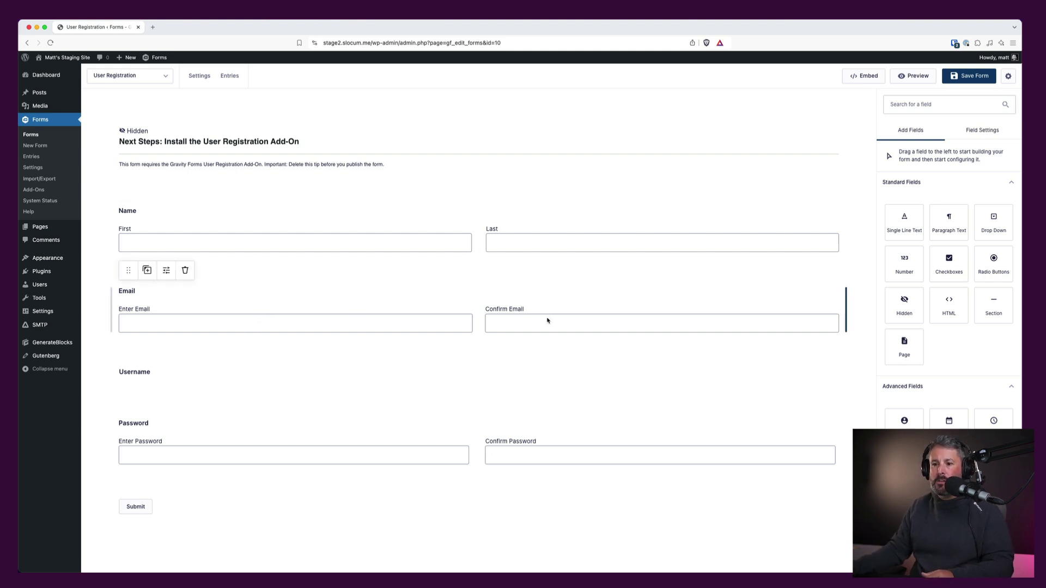
scroll(562, 461, "down", 1)
scroll(567, 458, "up", 1)
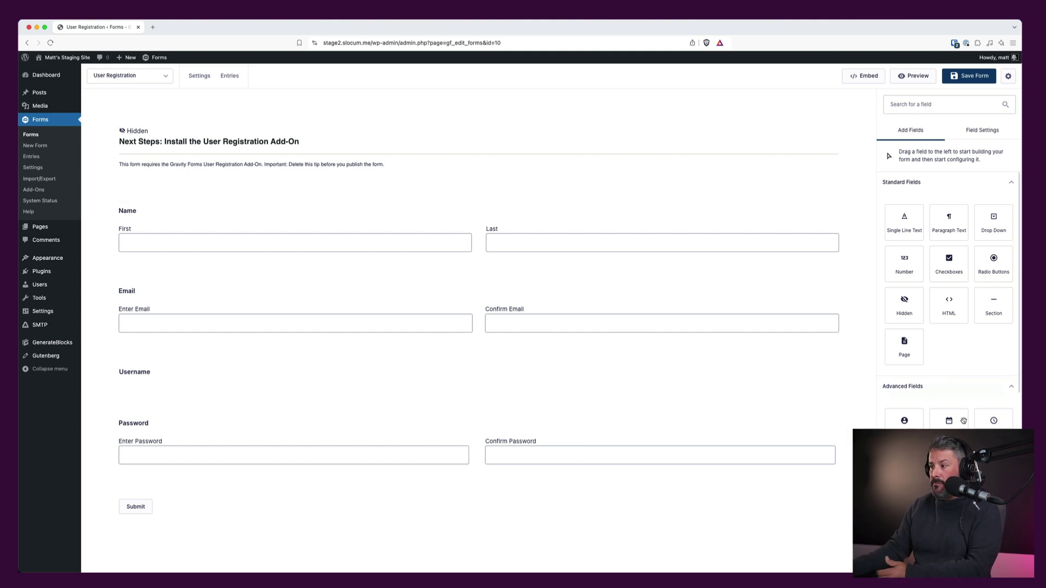
scroll(948, 299, "down", 5)
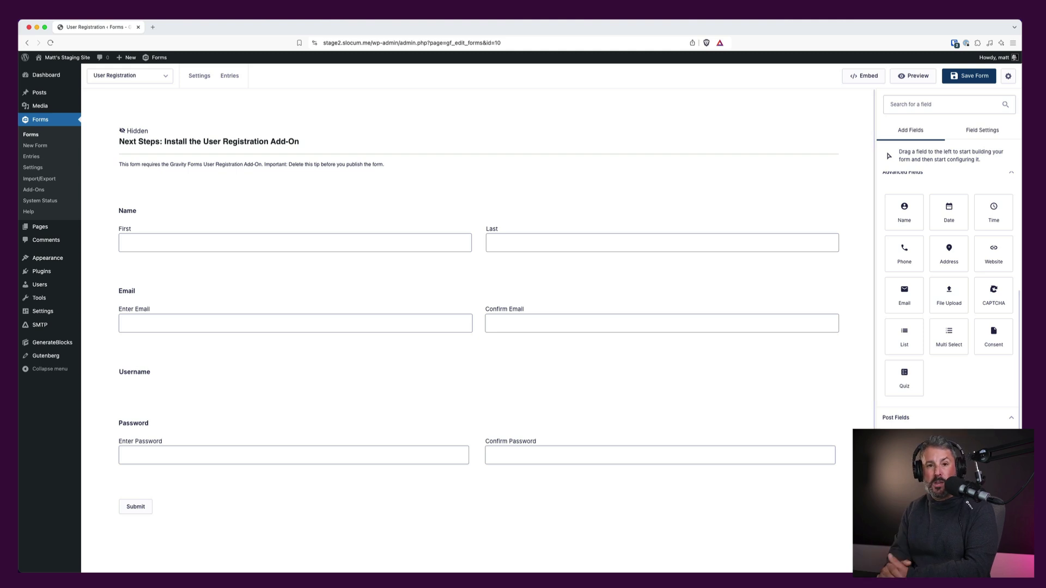
key("super+s")
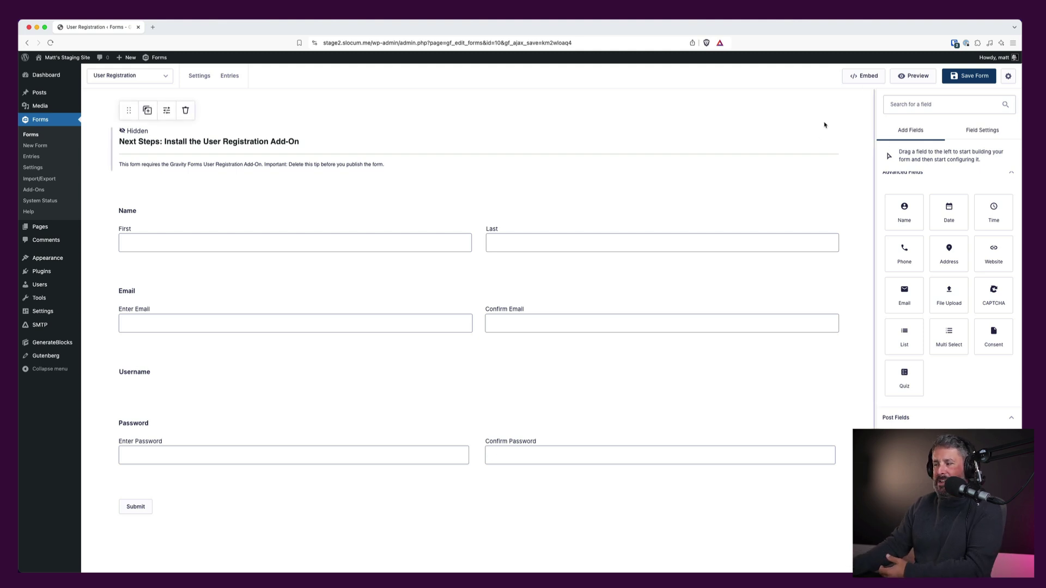
Open the Embed Form panel for Form ID 10 and look through the existing-page options.
left_click(864, 81)
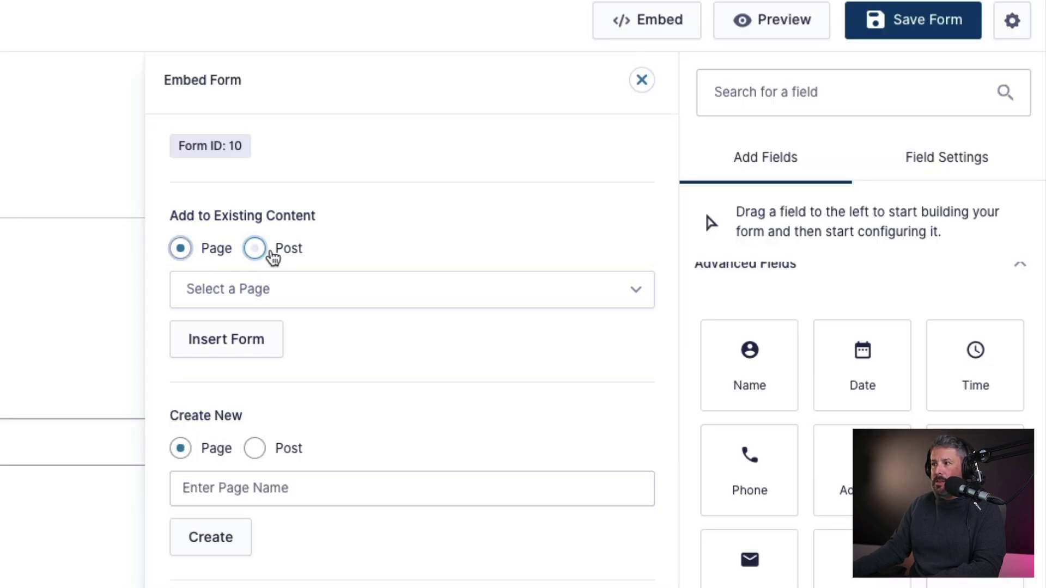
left_click(272, 255)
left_click(206, 256)
left_click(289, 293)
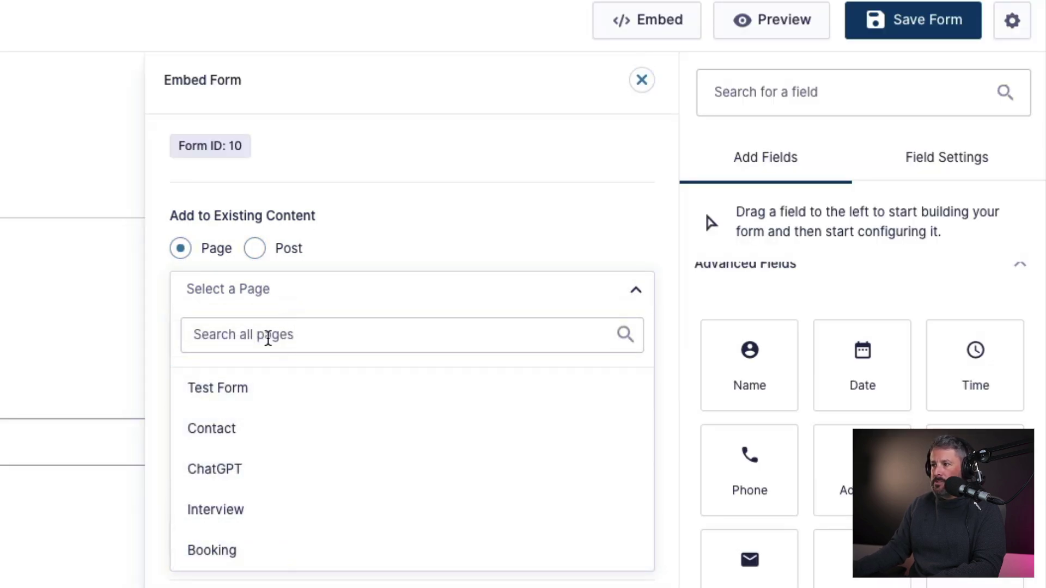
left_click(261, 333)
left_click(351, 251)
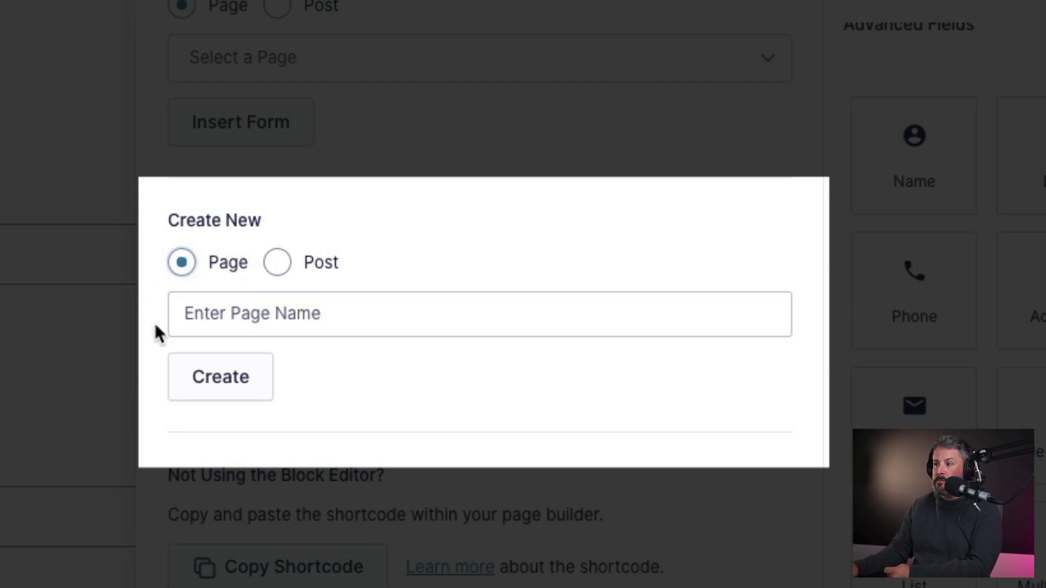
Name the new page 'User Registration' and copy the form's shortcode.
left_click(270, 313)
type("User Registration")
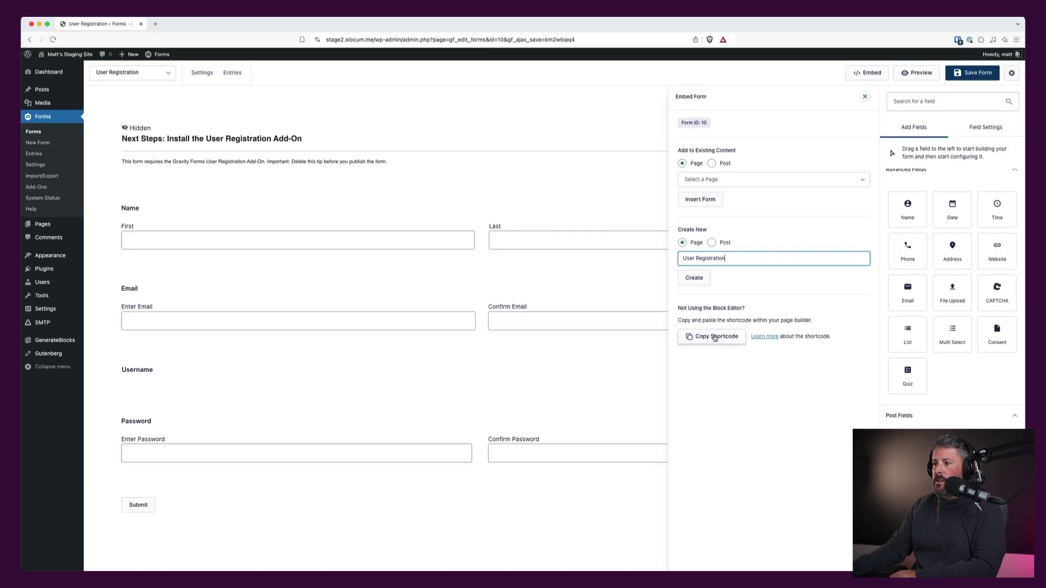
left_click(714, 340)
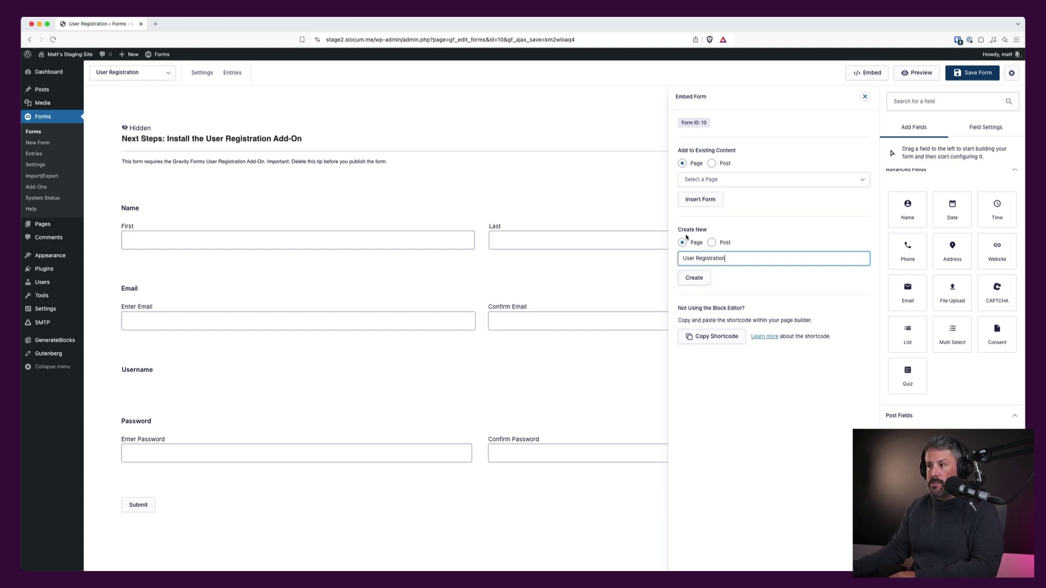
Create the User Registration page, publish it, and view the live page with the form.
left_click(693, 280)
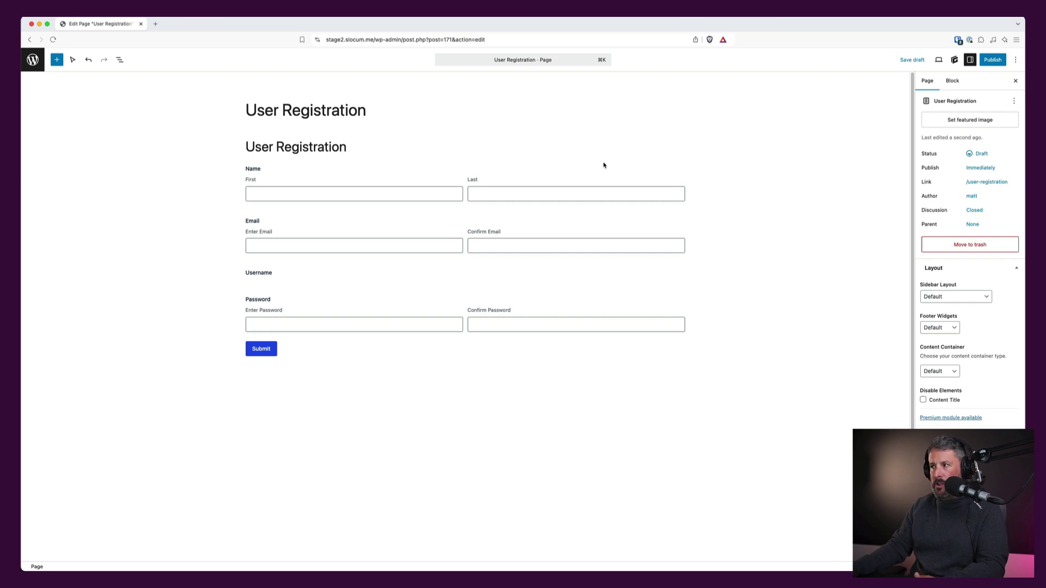
left_click(993, 60)
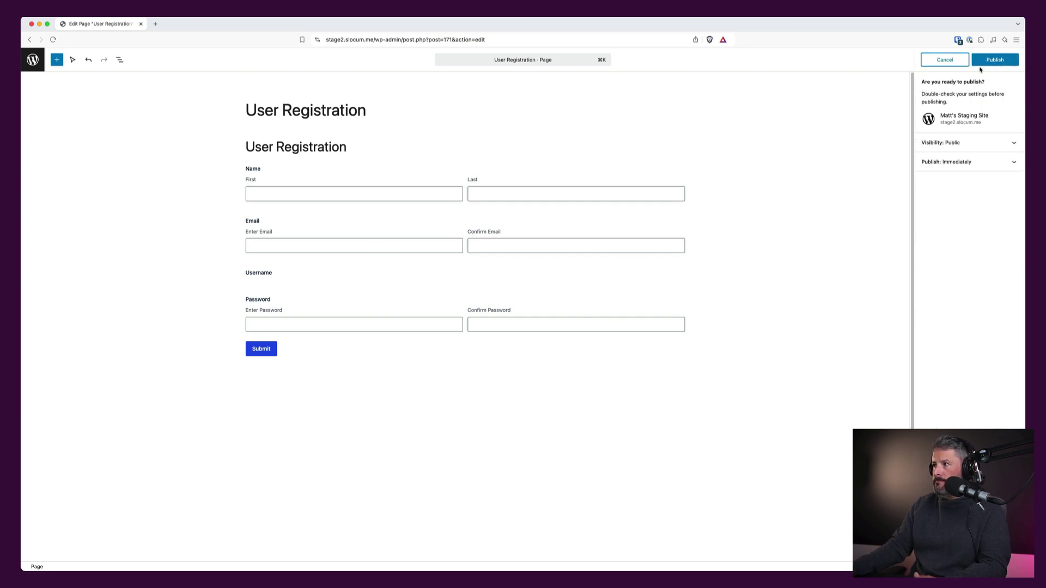
left_click(990, 59)
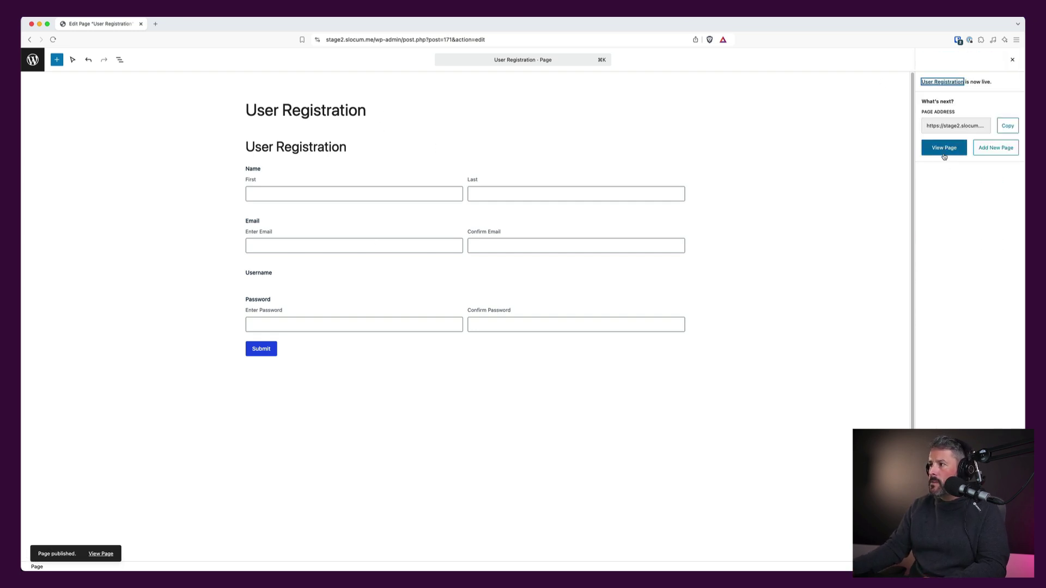
left_click(943, 153)
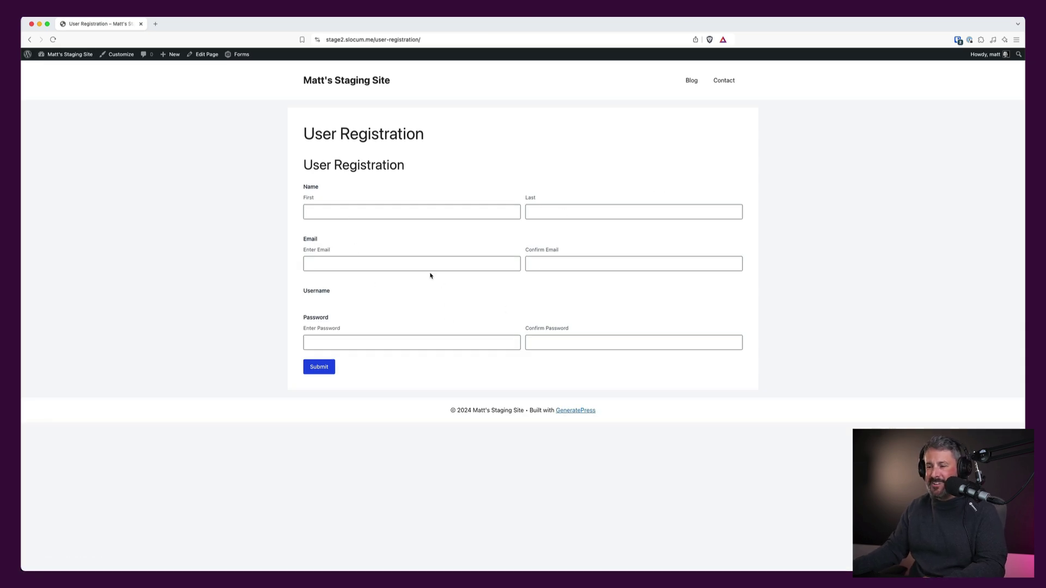
Return to editing the page and turn off Form Title and Form Description on the form block.
left_click(203, 54)
left_click(293, 168)
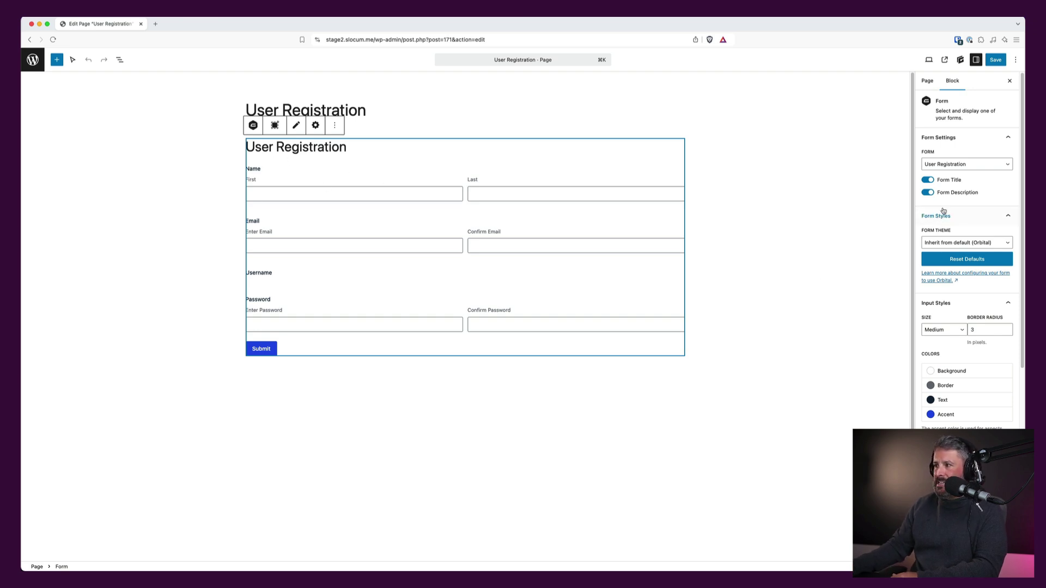
left_click(927, 180)
left_click(929, 193)
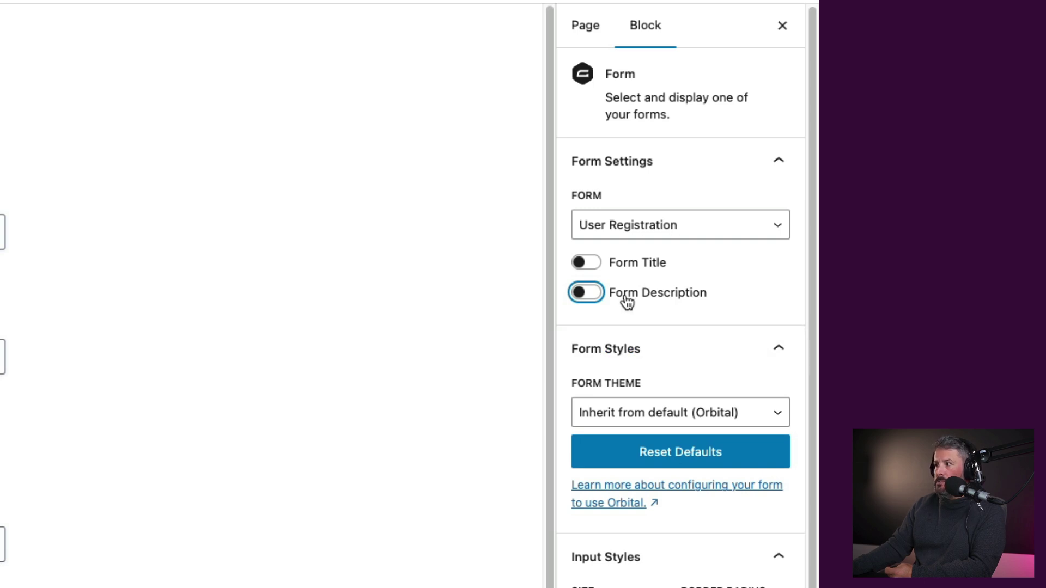
Keep User Registration as the block's form and look over its style settings.
left_click(720, 231)
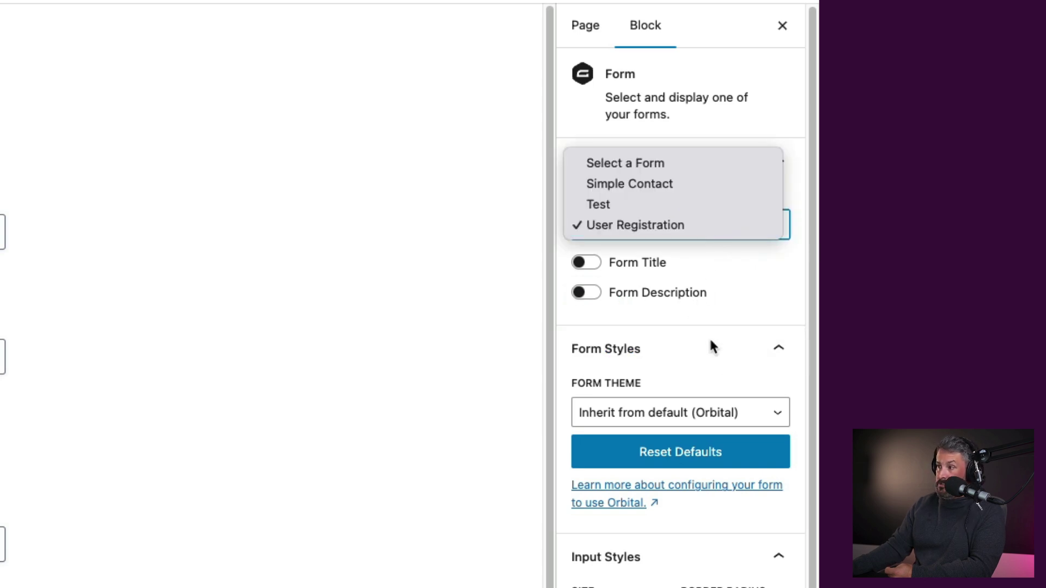
left_click(722, 290)
scroll(663, 545, "down", 10)
scroll(562, 516, "down", 7)
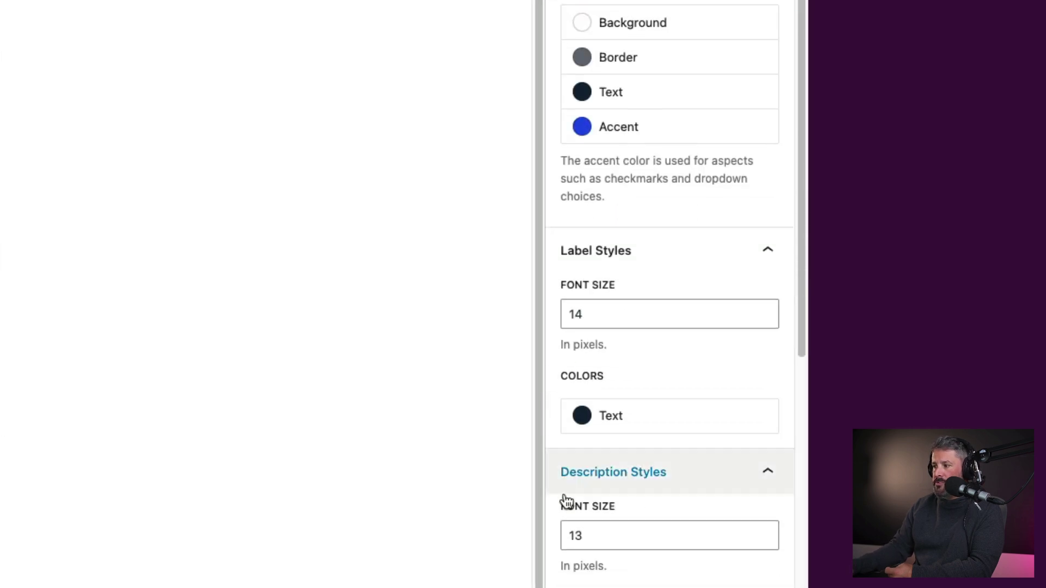
scroll(647, 109, "up", 7)
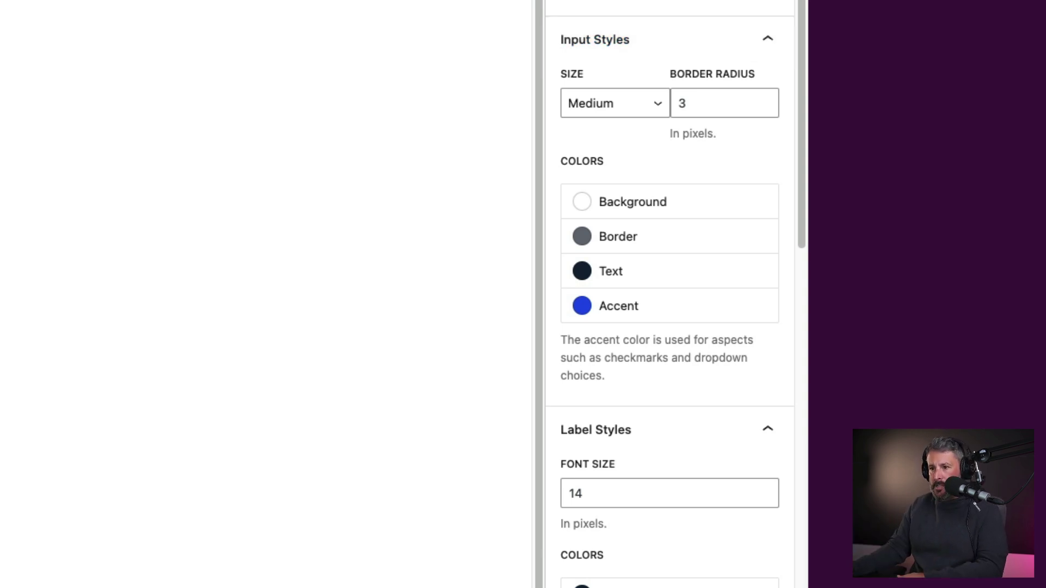
Insert a Form block below via the '/' inserter and set it to Simple Contact.
left_click(296, 346)
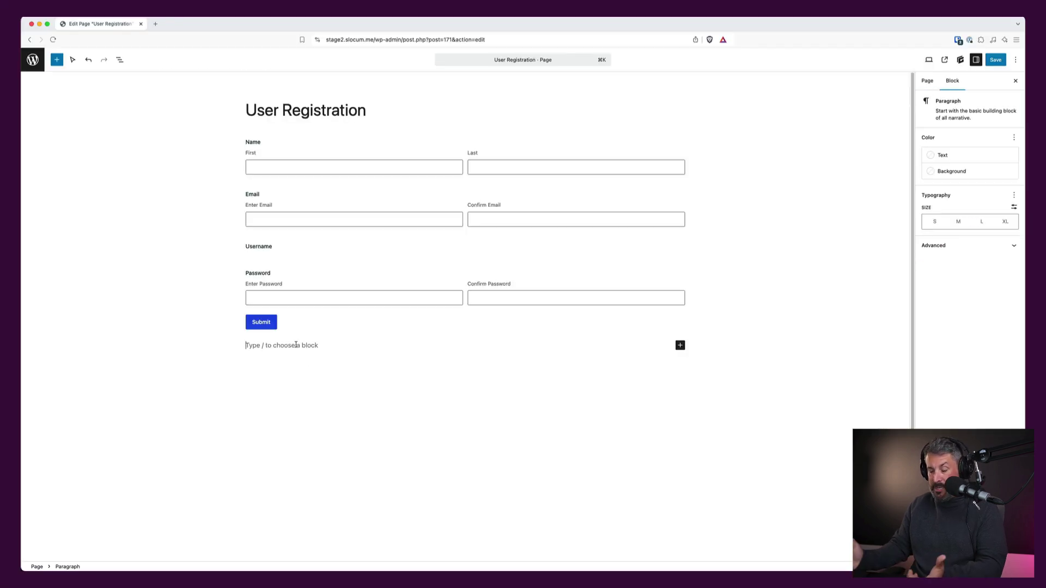
key("Return")
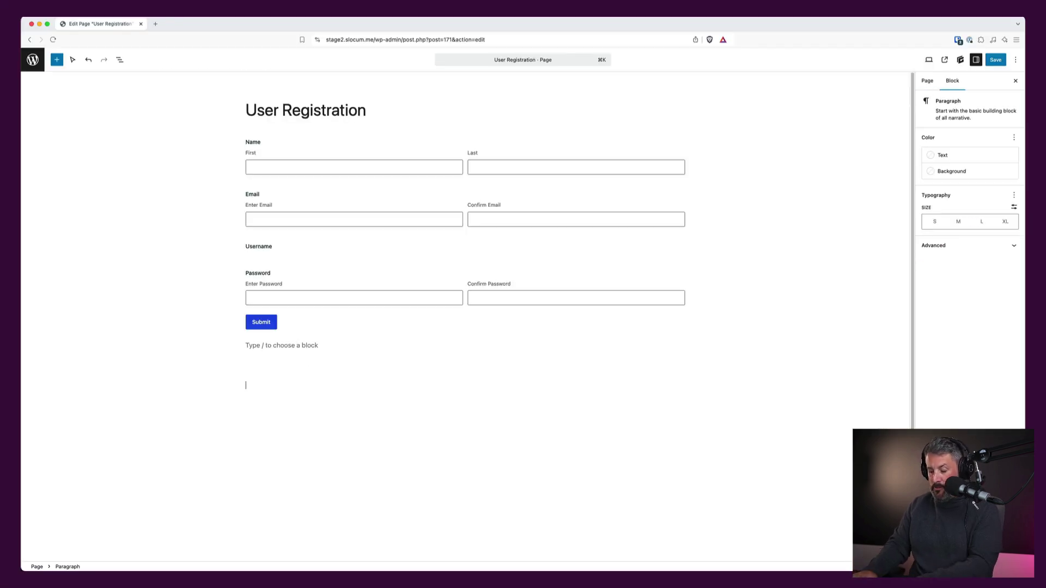
type("/")
key("Down")
key("Down")
key("Down")
key("Down")
key("Down")
key("Down")
key("Down")
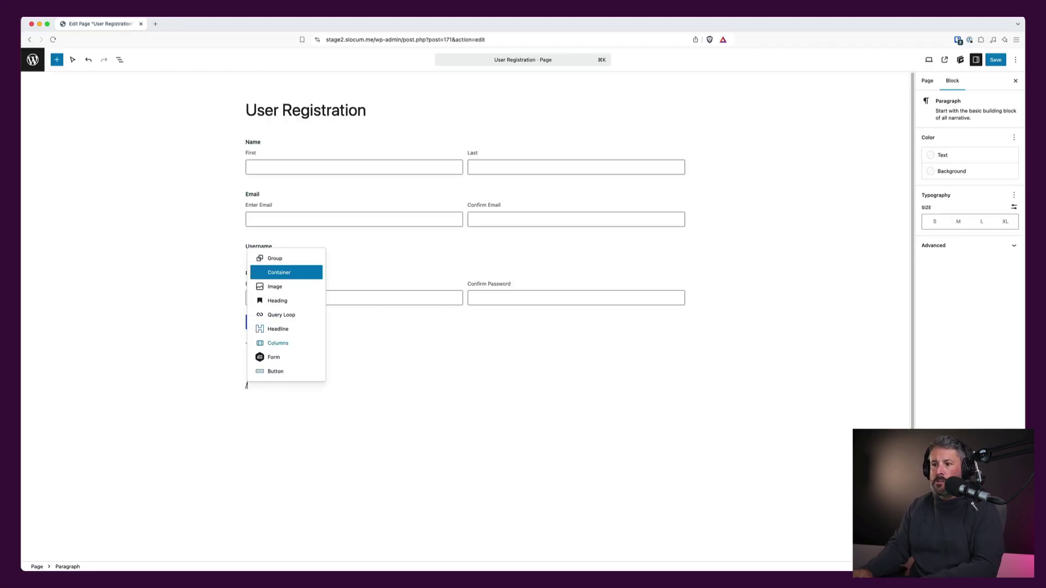
key("Return")
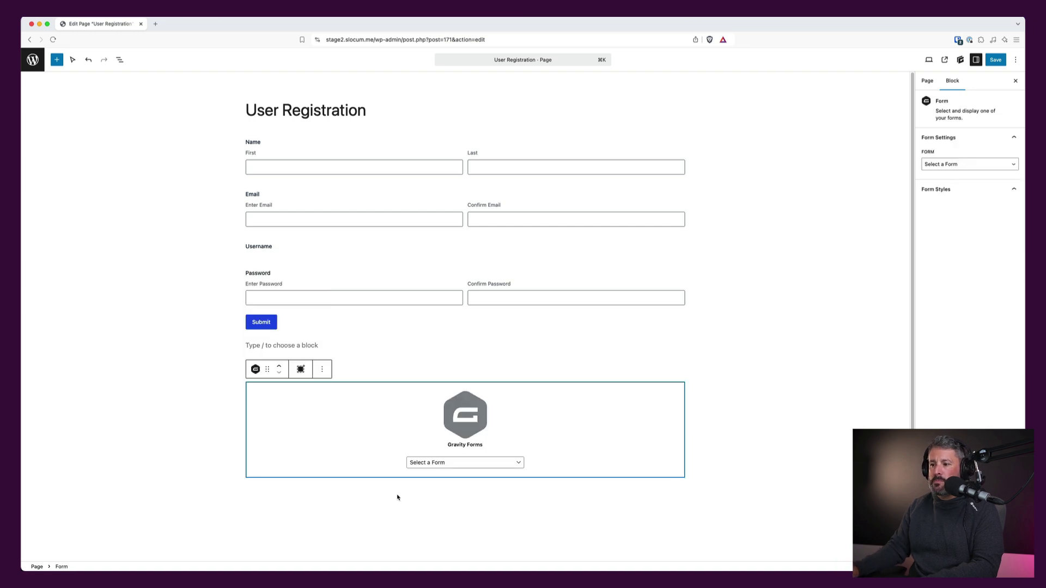
left_click(479, 464)
left_click(472, 472)
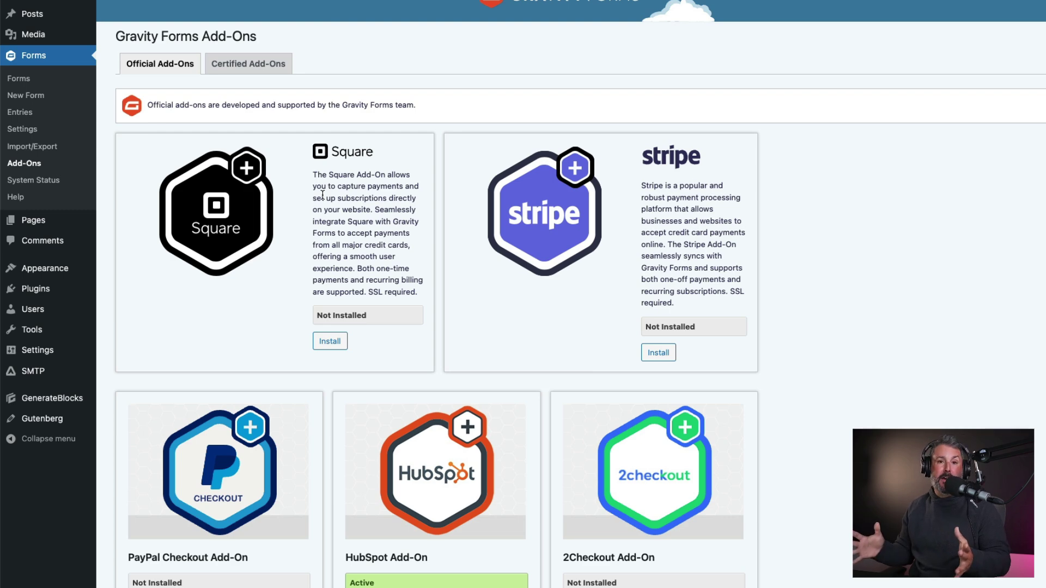
Scroll through the official and certified add-on cards, where HubSpot is the only active one.
scroll(283, 361, "down", 8)
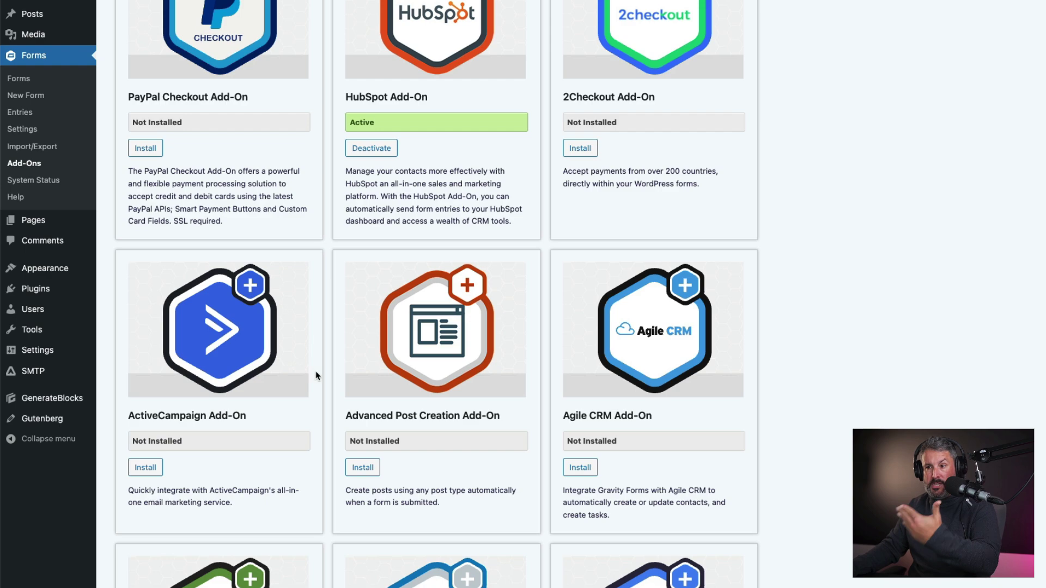
scroll(334, 373, "down", 7)
scroll(349, 374, "down", 2)
scroll(354, 374, "up", 18)
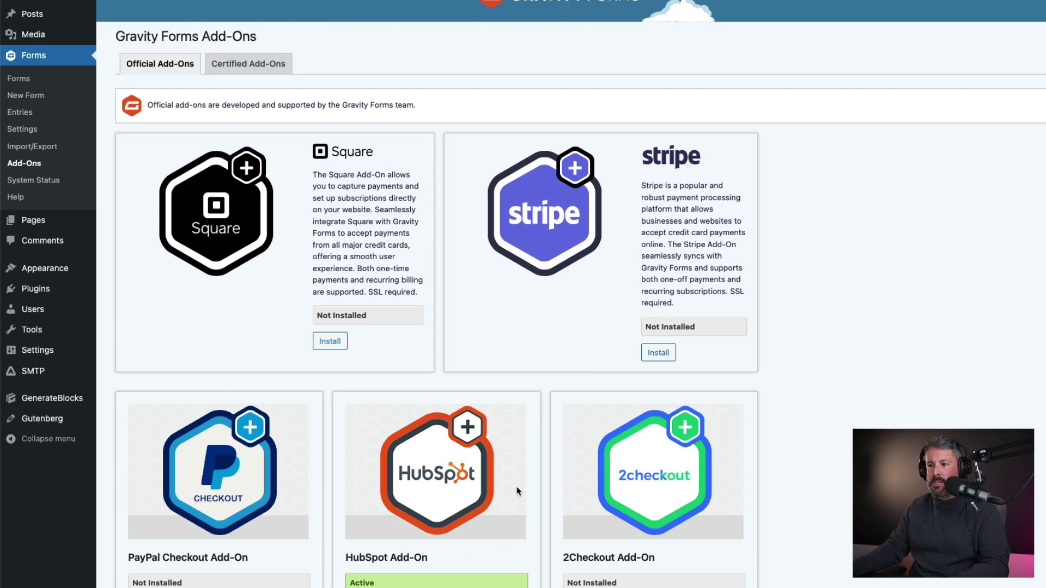
scroll(504, 473, "down", 3)
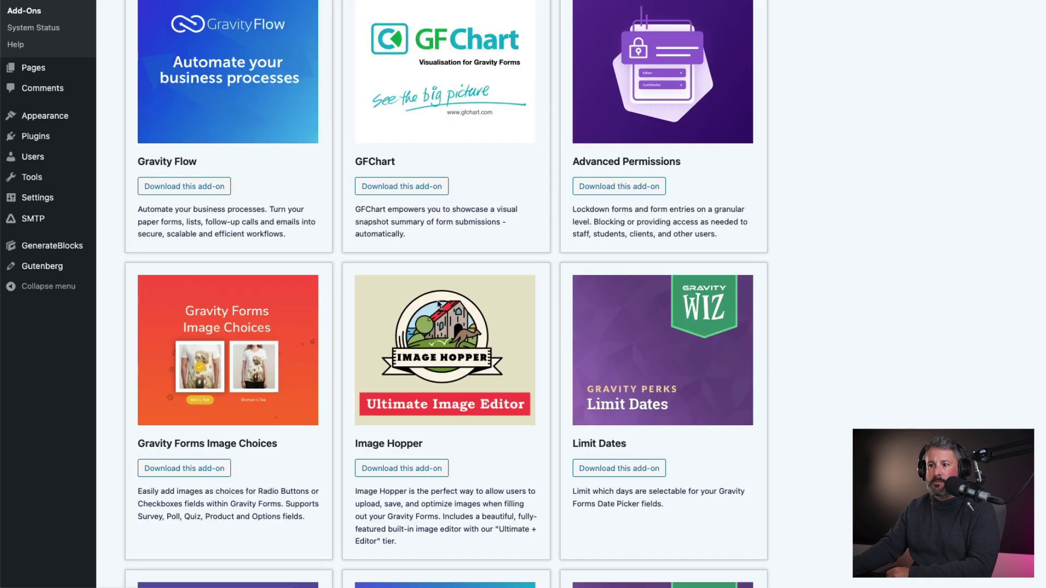
scroll(456, 320, "down", 10)
scroll(456, 320, "down", 3)
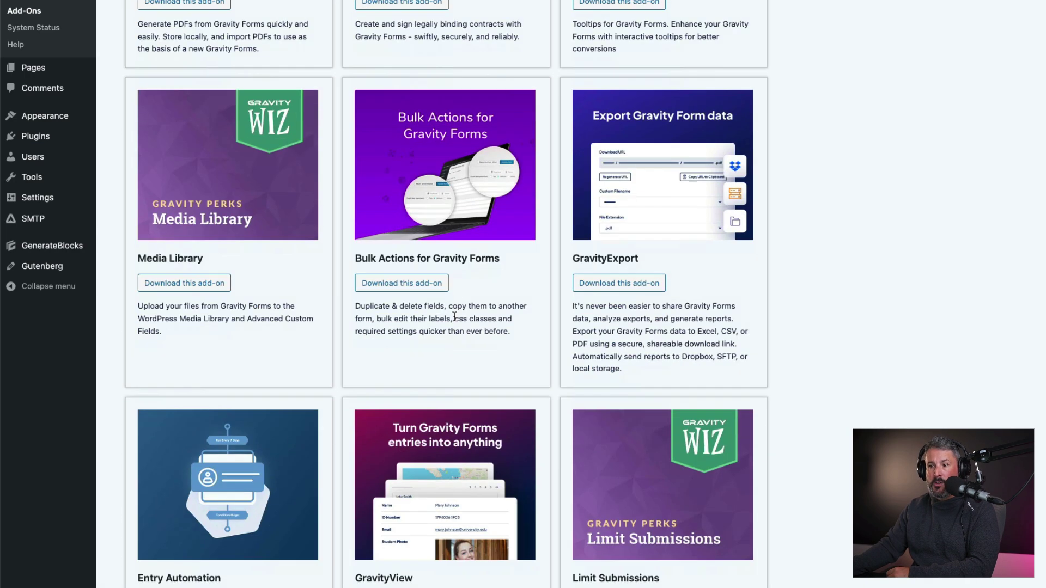
scroll(458, 267, "up", 15)
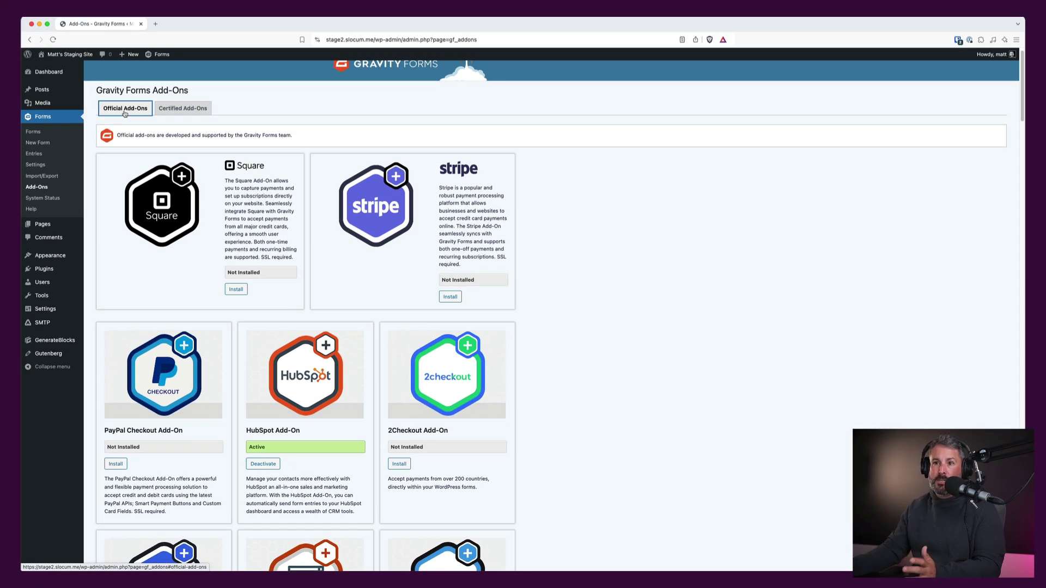
Check the license details in Gravity Forms settings, then switch to the HubSpot add-on settings.
left_click(44, 165)
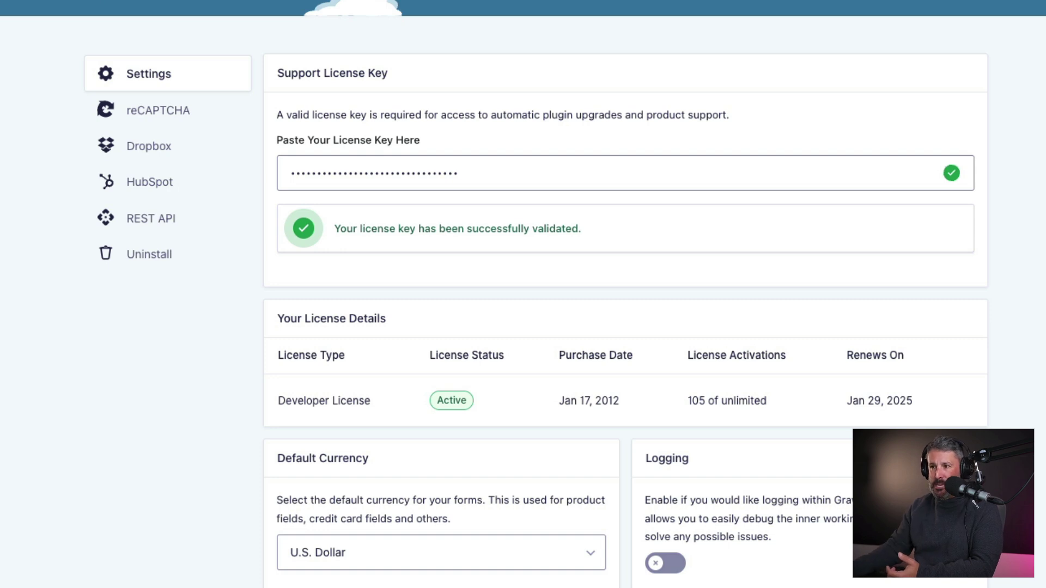
left_click(154, 182)
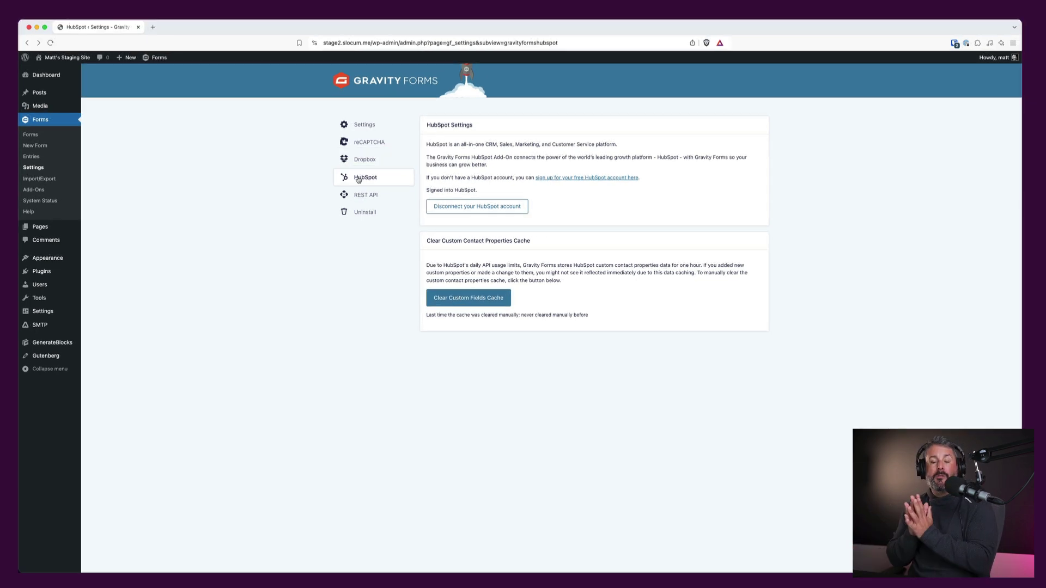
Go to the Forms list and bring up the Simple Contact form's Settings options, including HubSpot.
left_click(41, 139)
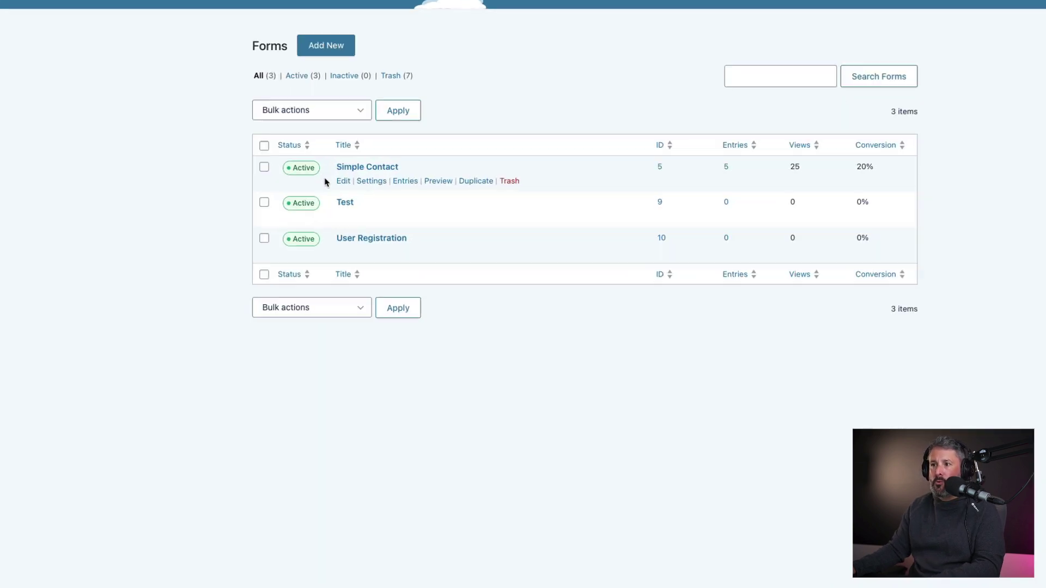
mouse_move(364, 181)
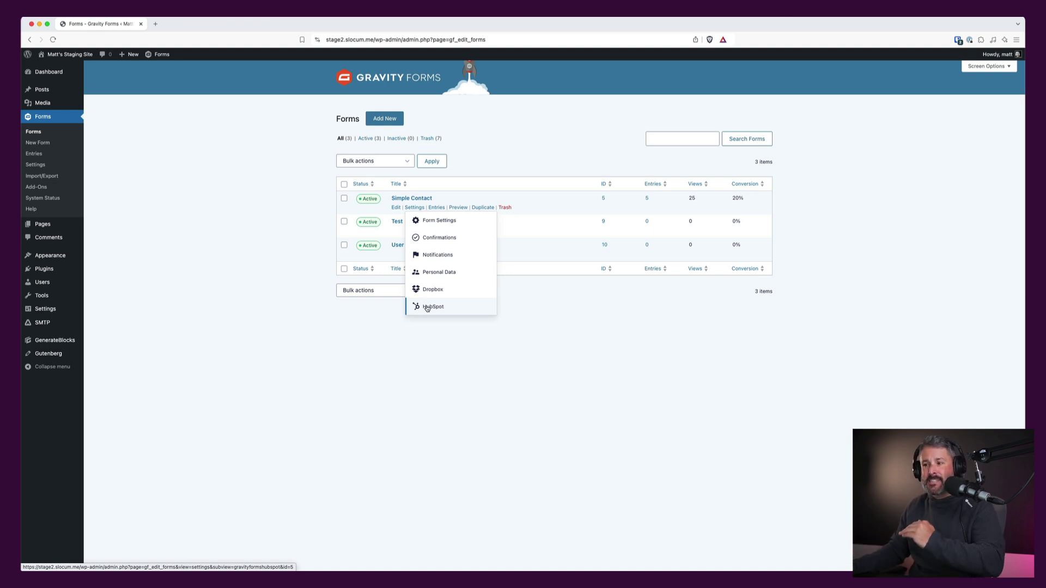
Open Simple Contact's HubSpot Feed 1 to check its Email, Name and Comments-to-Membership Notes mappings.
left_click(430, 308)
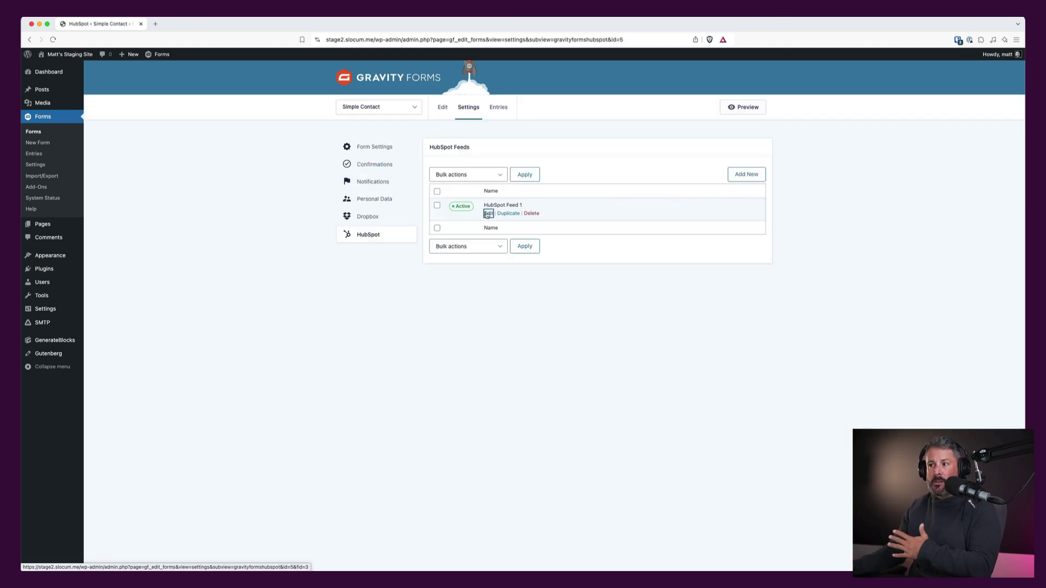
left_click(487, 213)
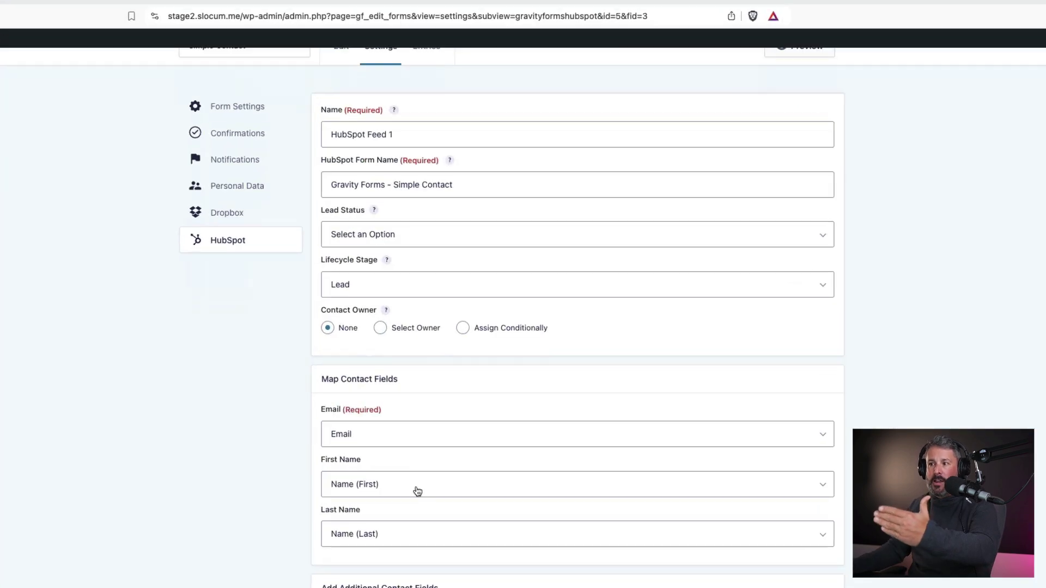
scroll(417, 491, "up", 2)
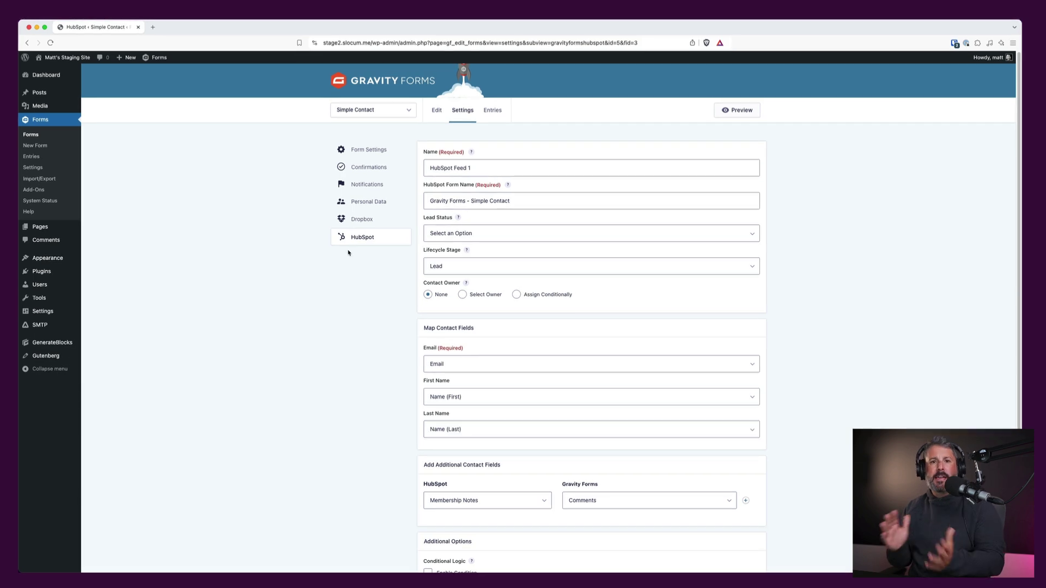
View the Simple Contact entries, check that the Test form has none, then switch back to Simple Contact.
left_click(45, 160)
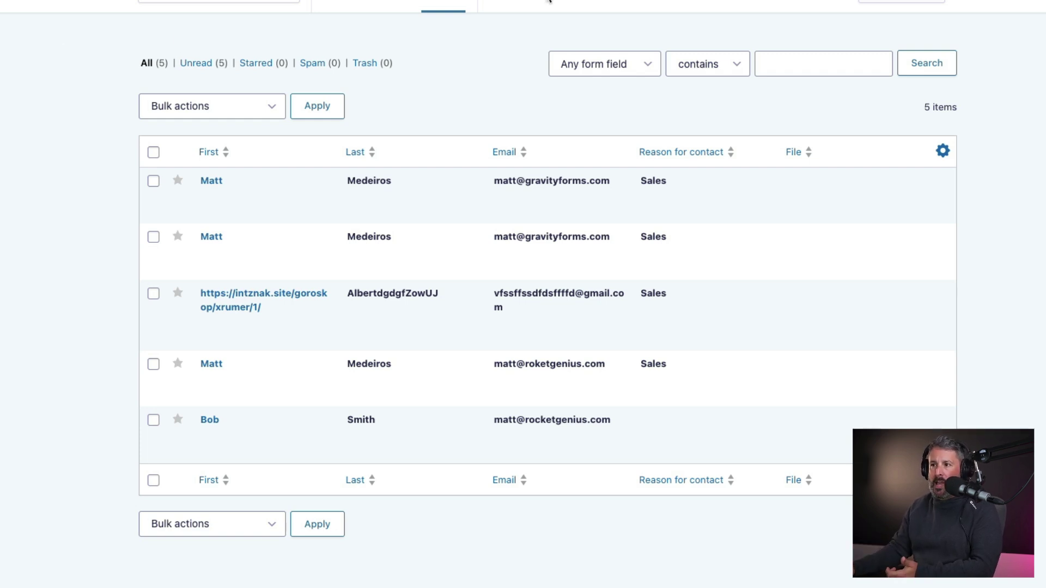
left_click(218, 2)
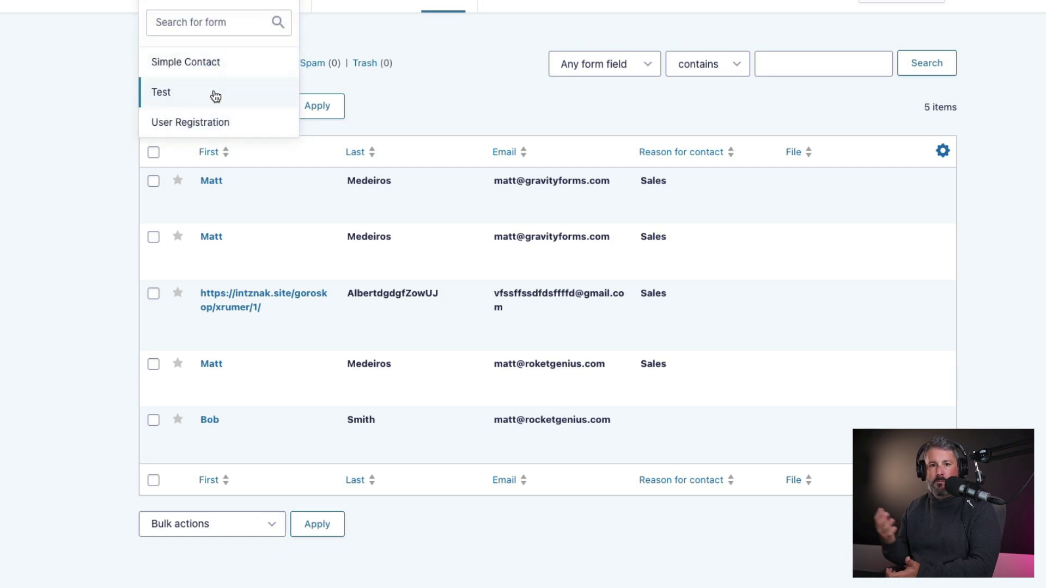
left_click(215, 94)
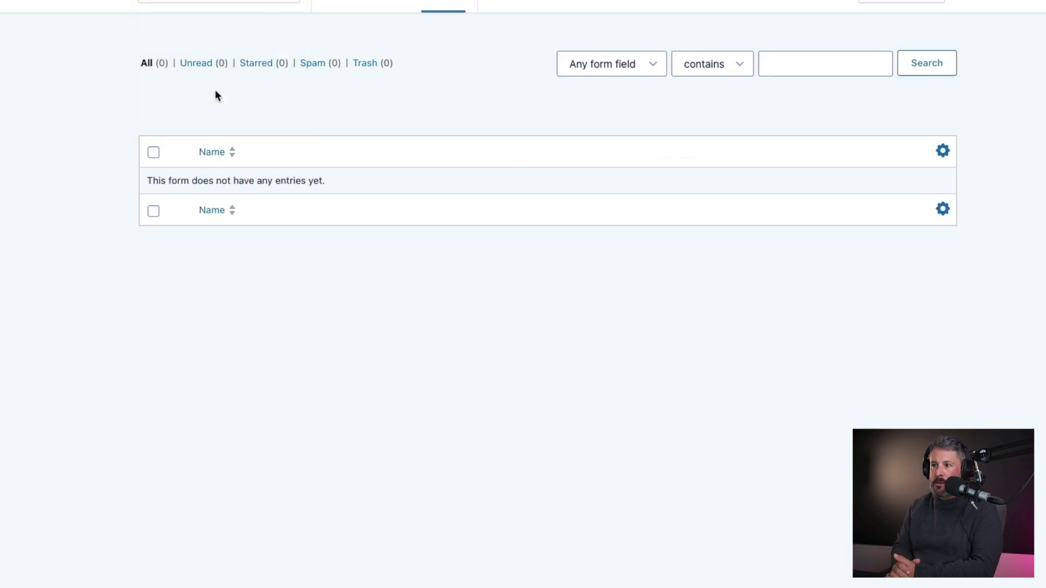
left_click(221, 2)
left_click(216, 69)
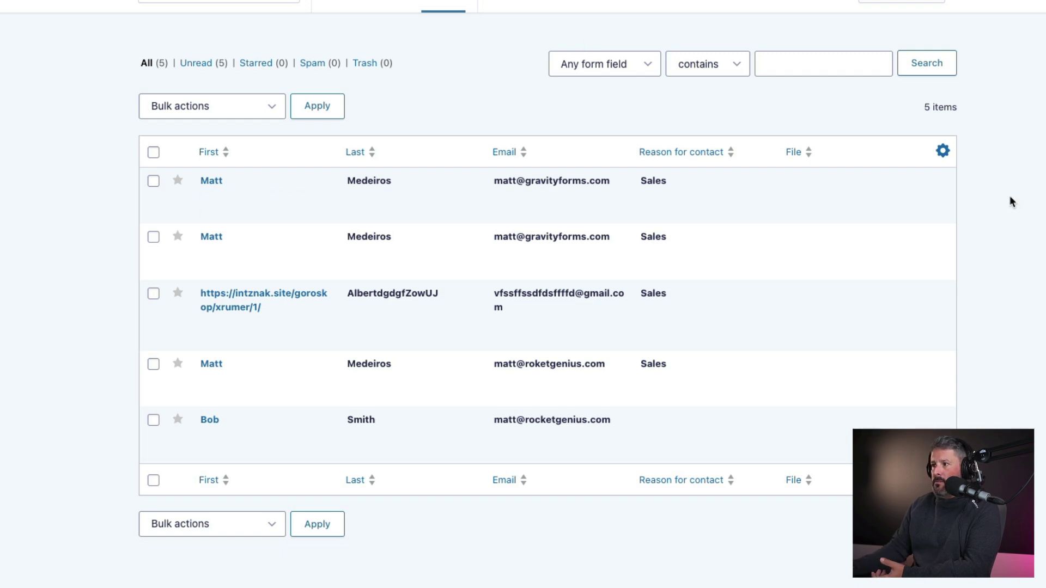
Make Entry Date the top active column of the Simple Contact entries table and save the layout.
left_click(942, 151)
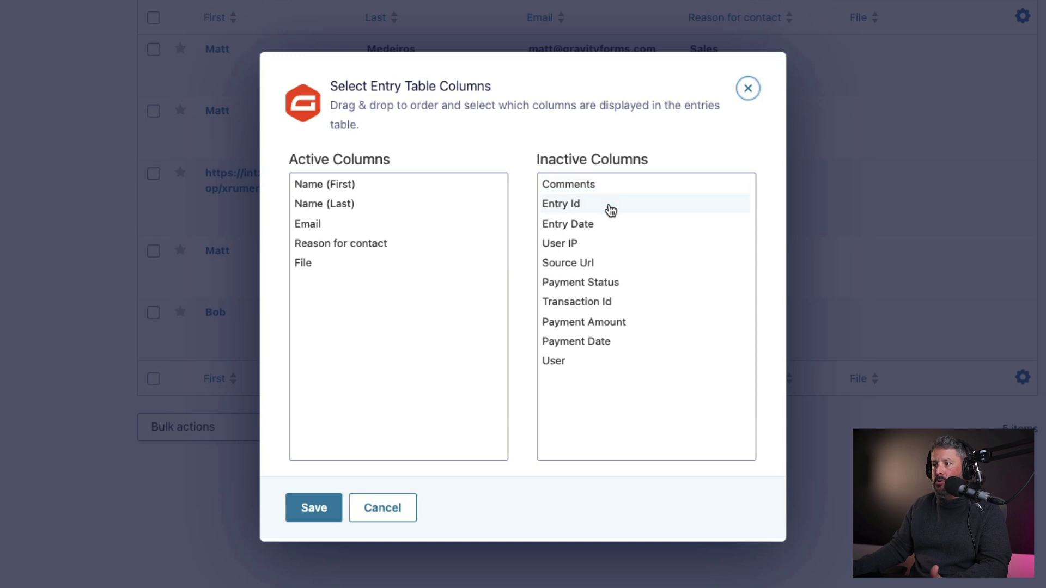
left_click_drag(610, 228, 338, 179)
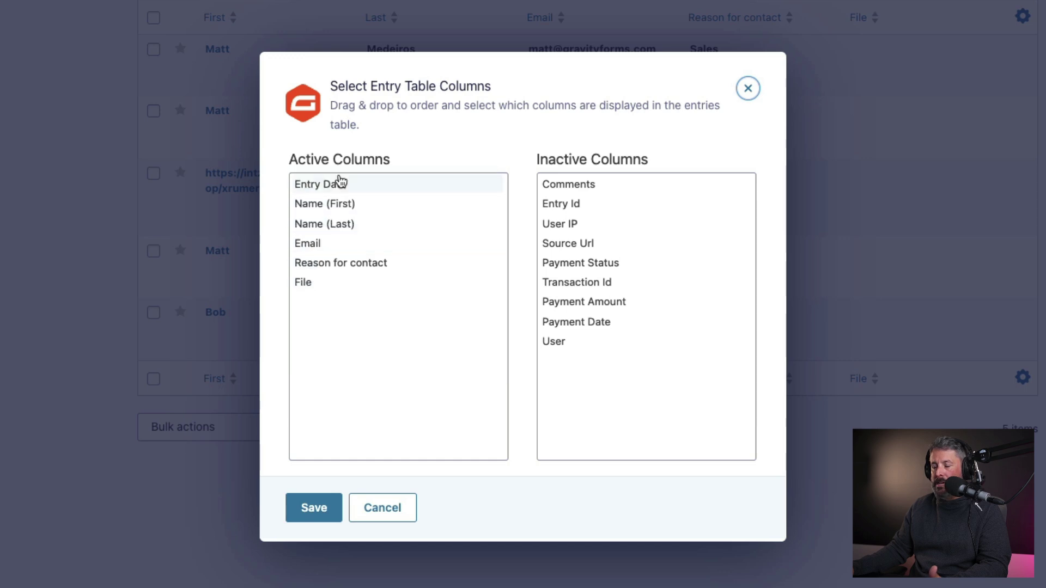
left_click(319, 512)
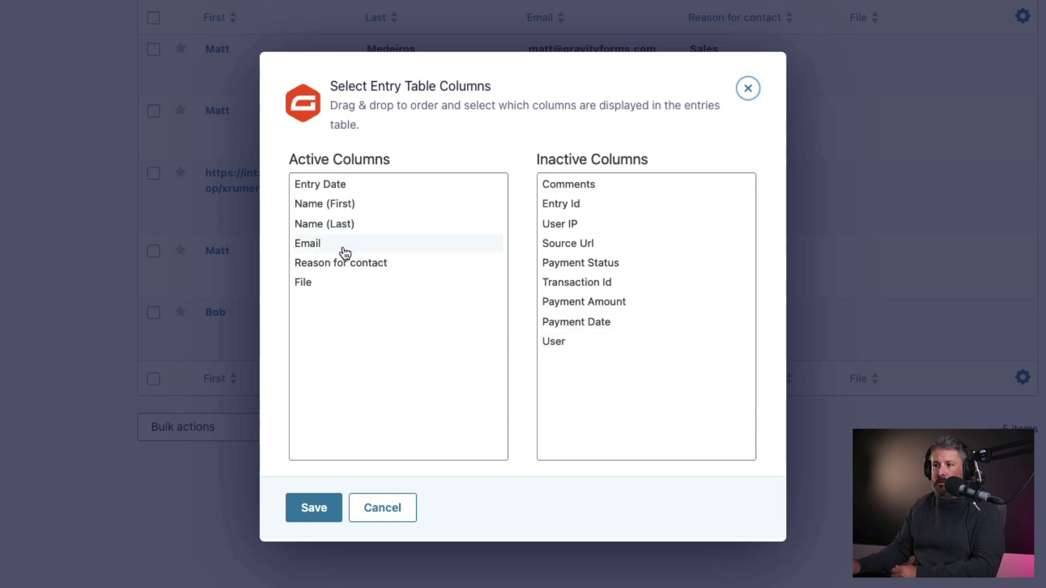
left_click(314, 507)
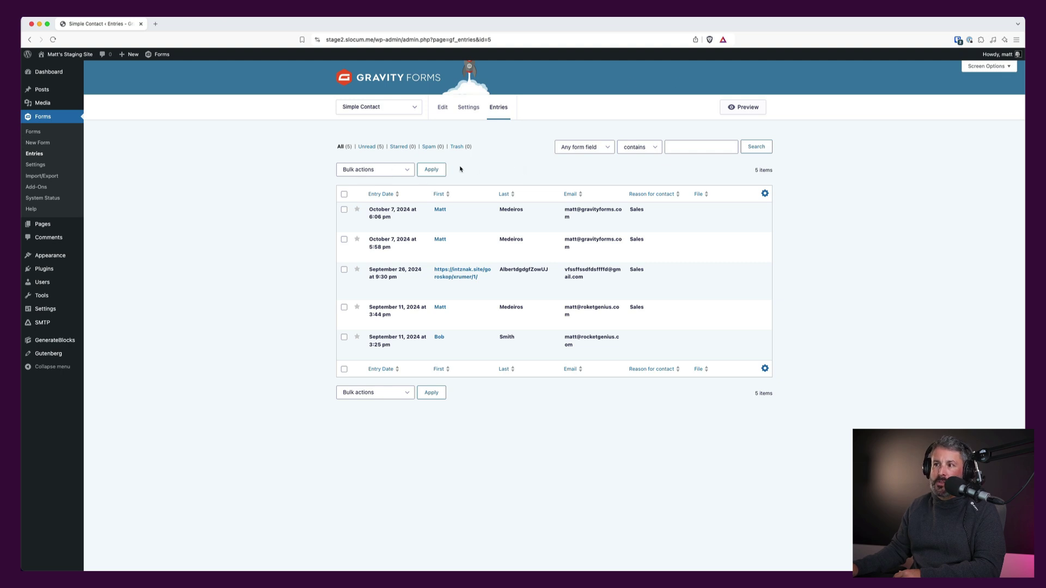
Select all five entries, view Entry # 9's details, then go back to the entries list.
left_click(343, 194)
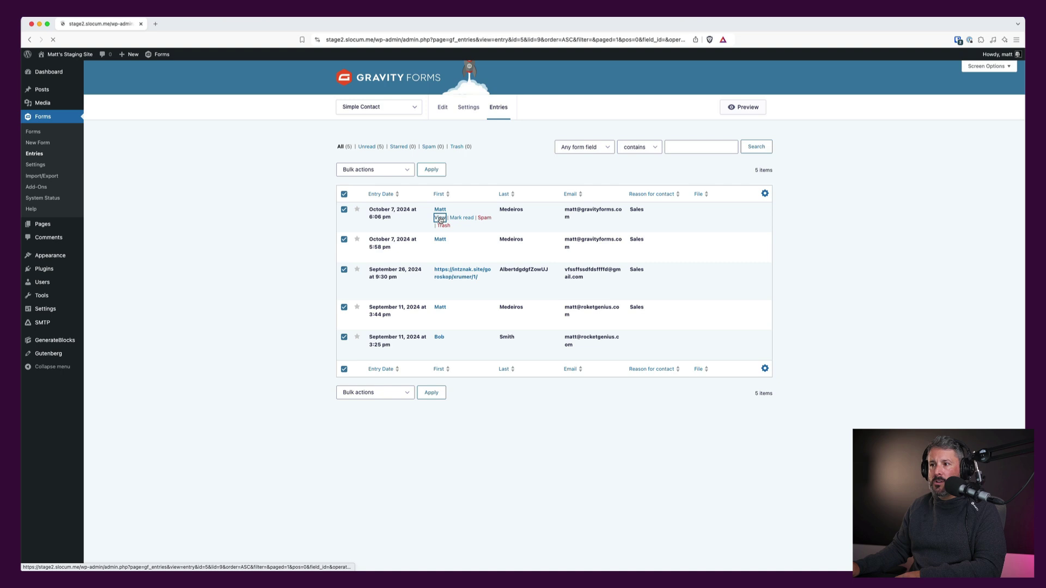
left_click(440, 218)
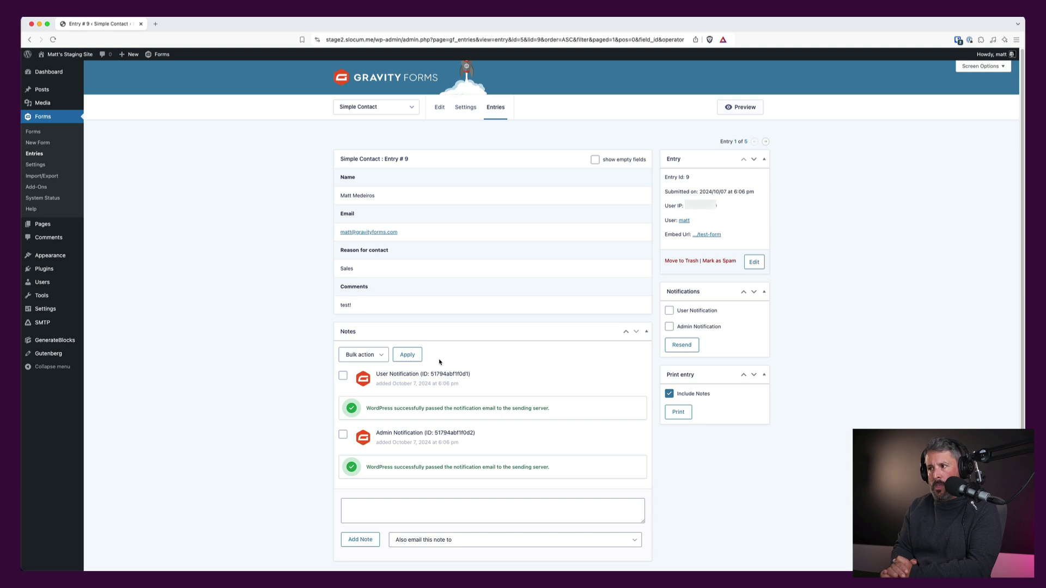
left_click(29, 39)
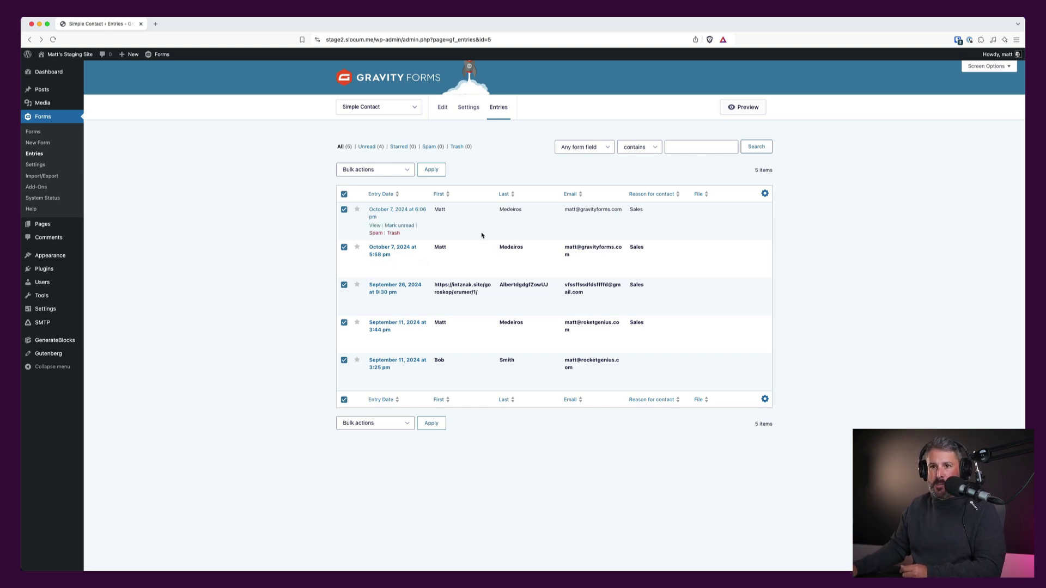
On the Import/Export page, choose Simple Contact as the form for the entry export.
left_click(52, 176)
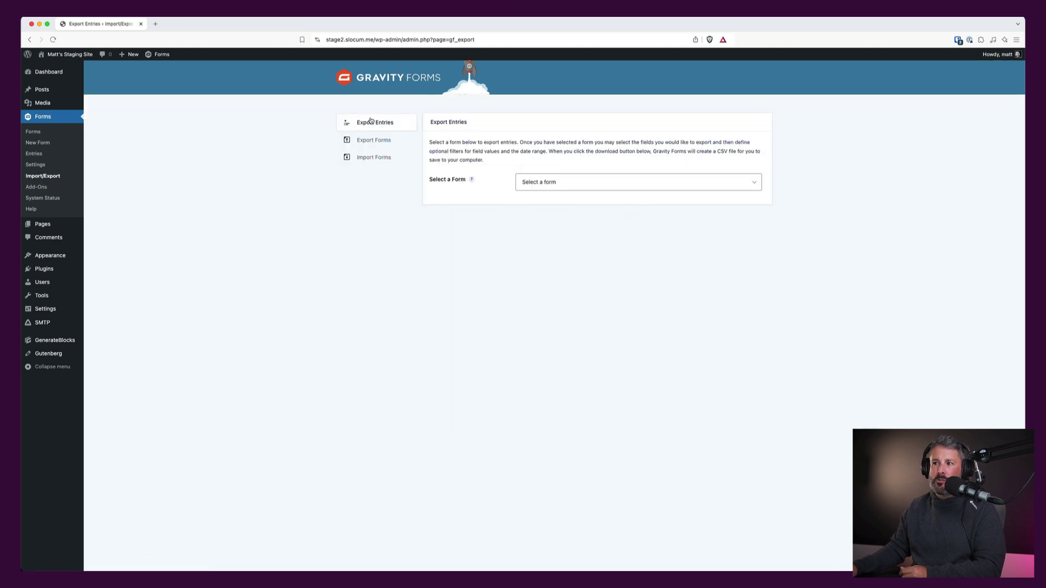
left_click(573, 183)
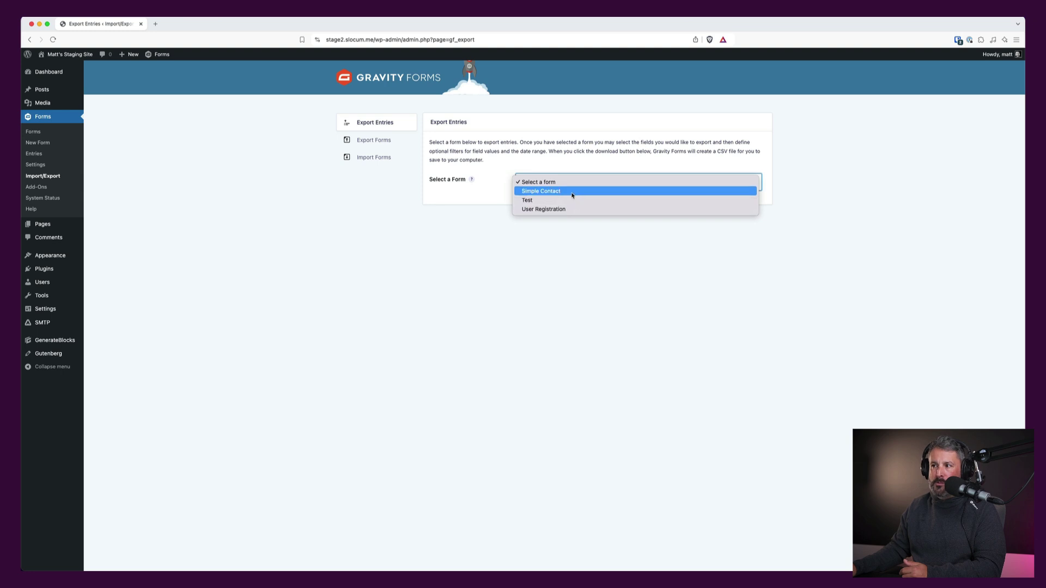
left_click(572, 195)
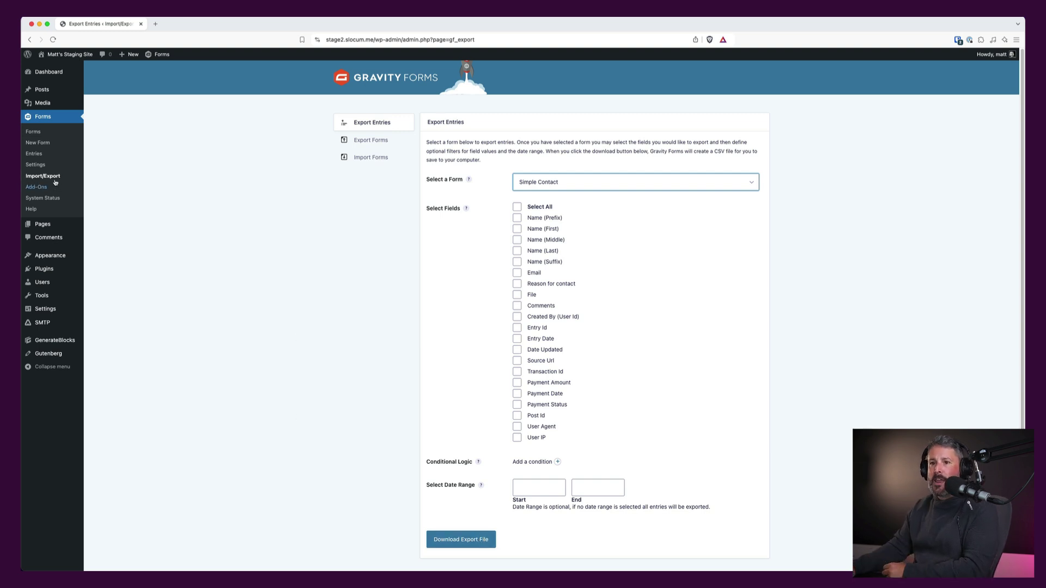
Briefly view Export Forms, then return to Export Entries and open the form selector.
left_click(381, 146)
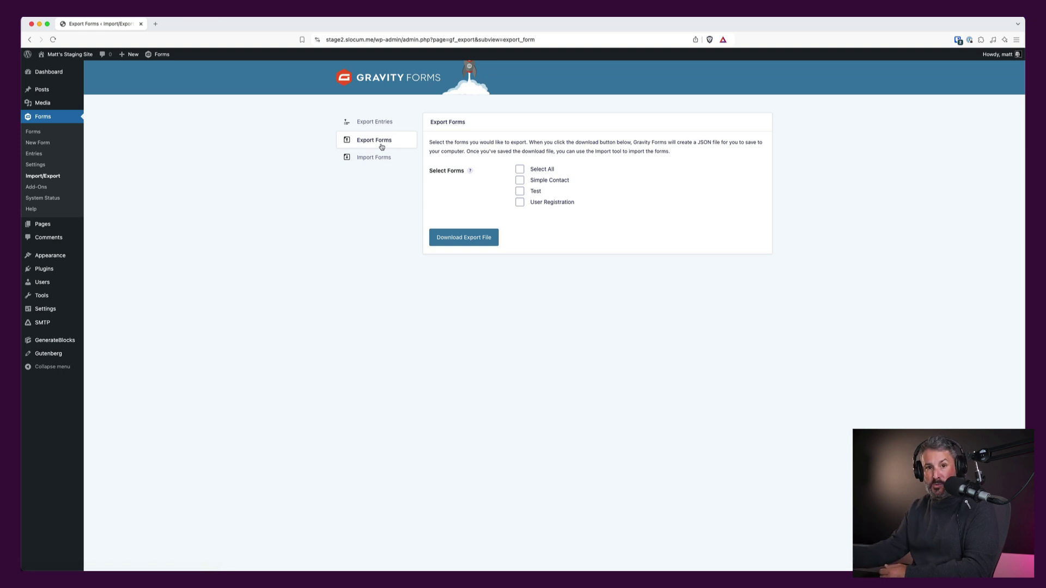
left_click(377, 124)
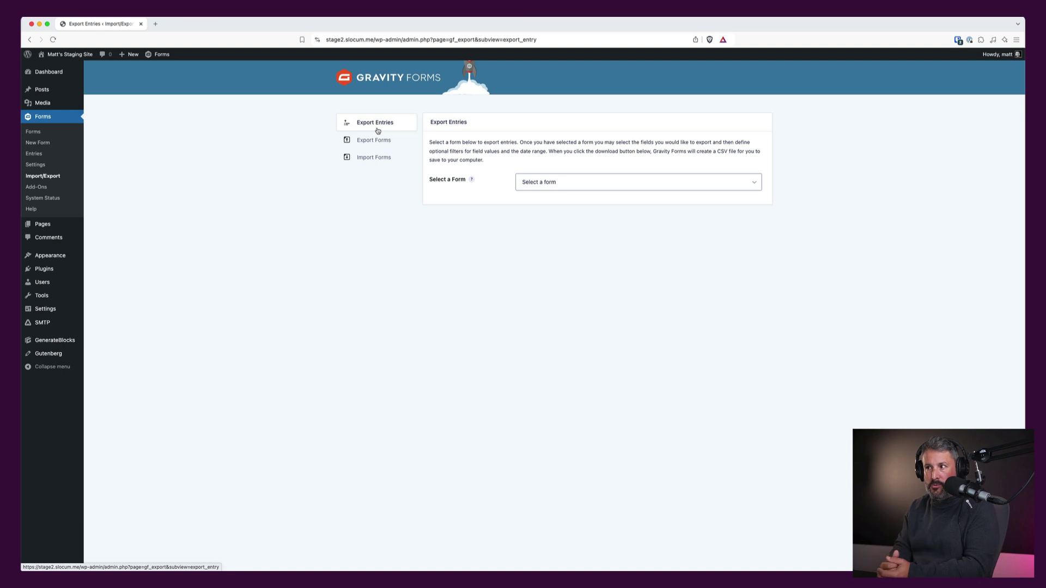
left_click(584, 189)
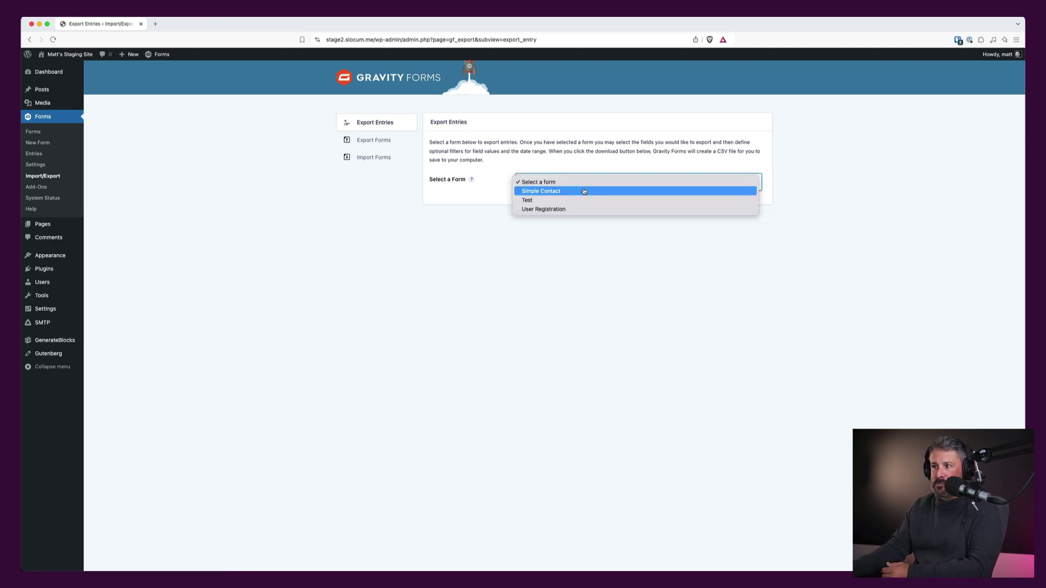